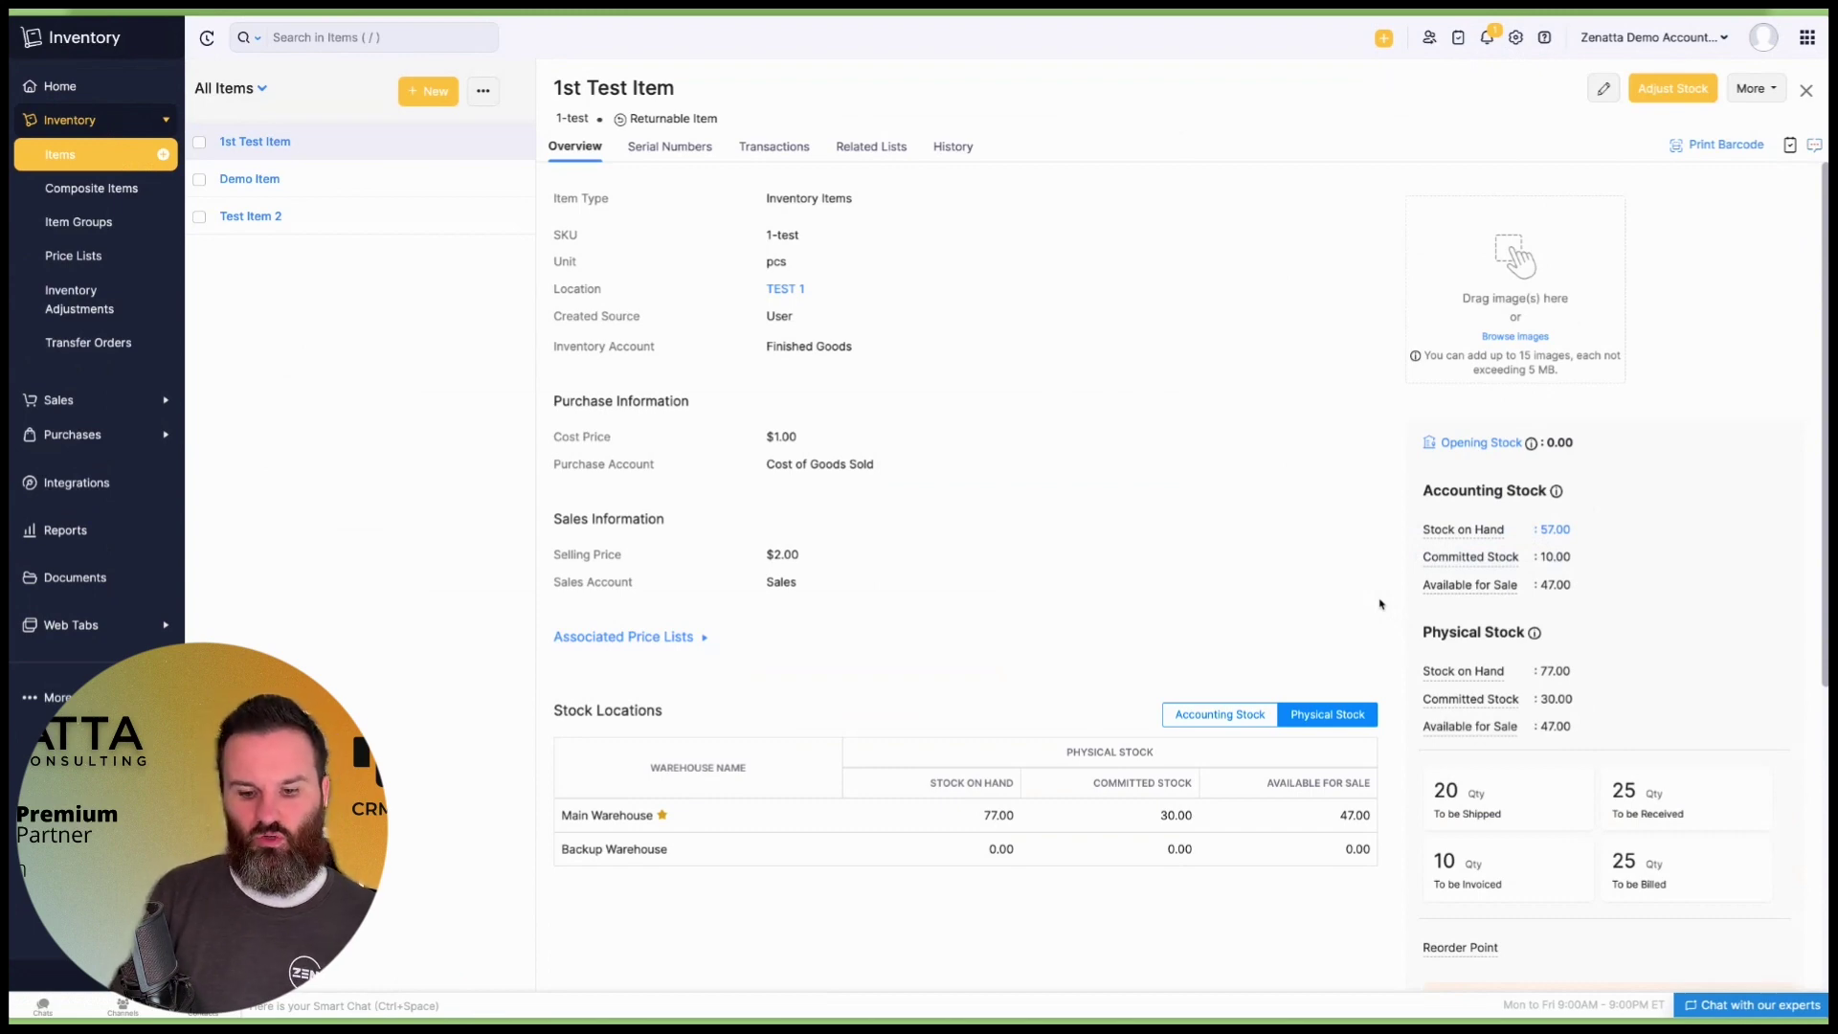
# - Bring up the Inventory Stock Tracking flow diagram in Lucidchart
pyautogui.scroll(-1, 1398, 622)
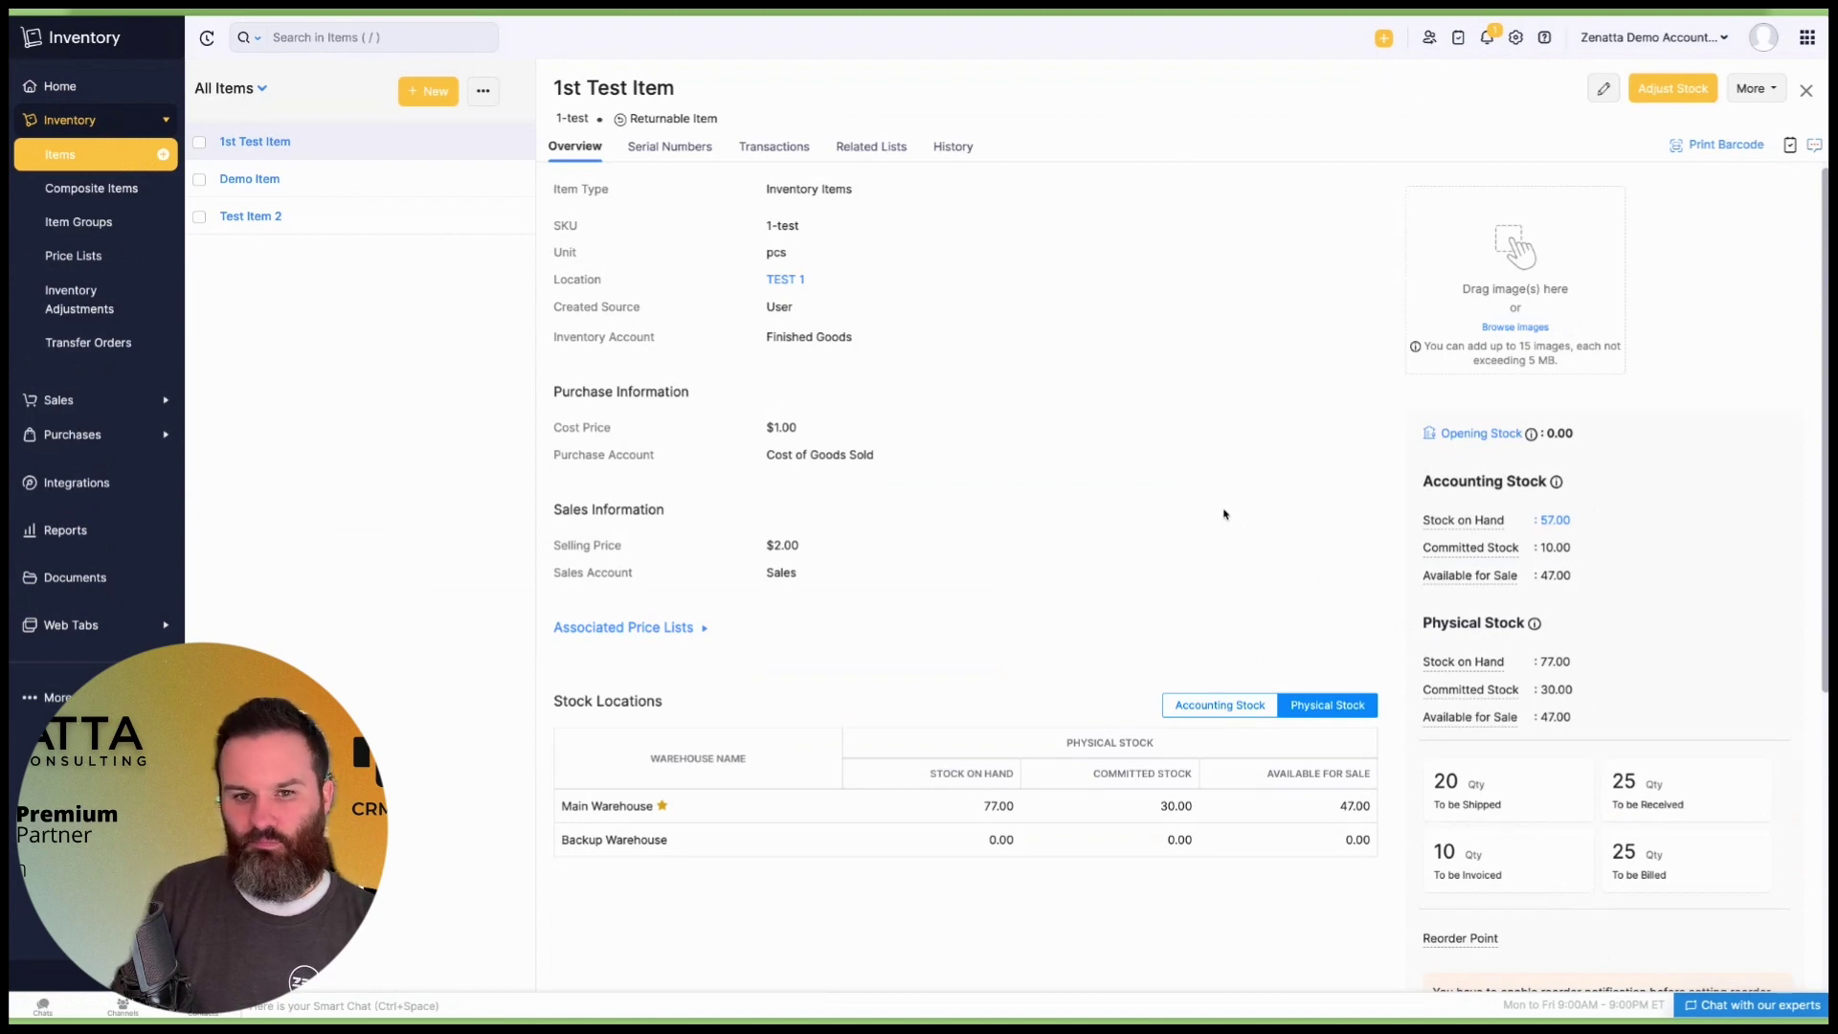
pyautogui.scroll(-1, 1173, 503)
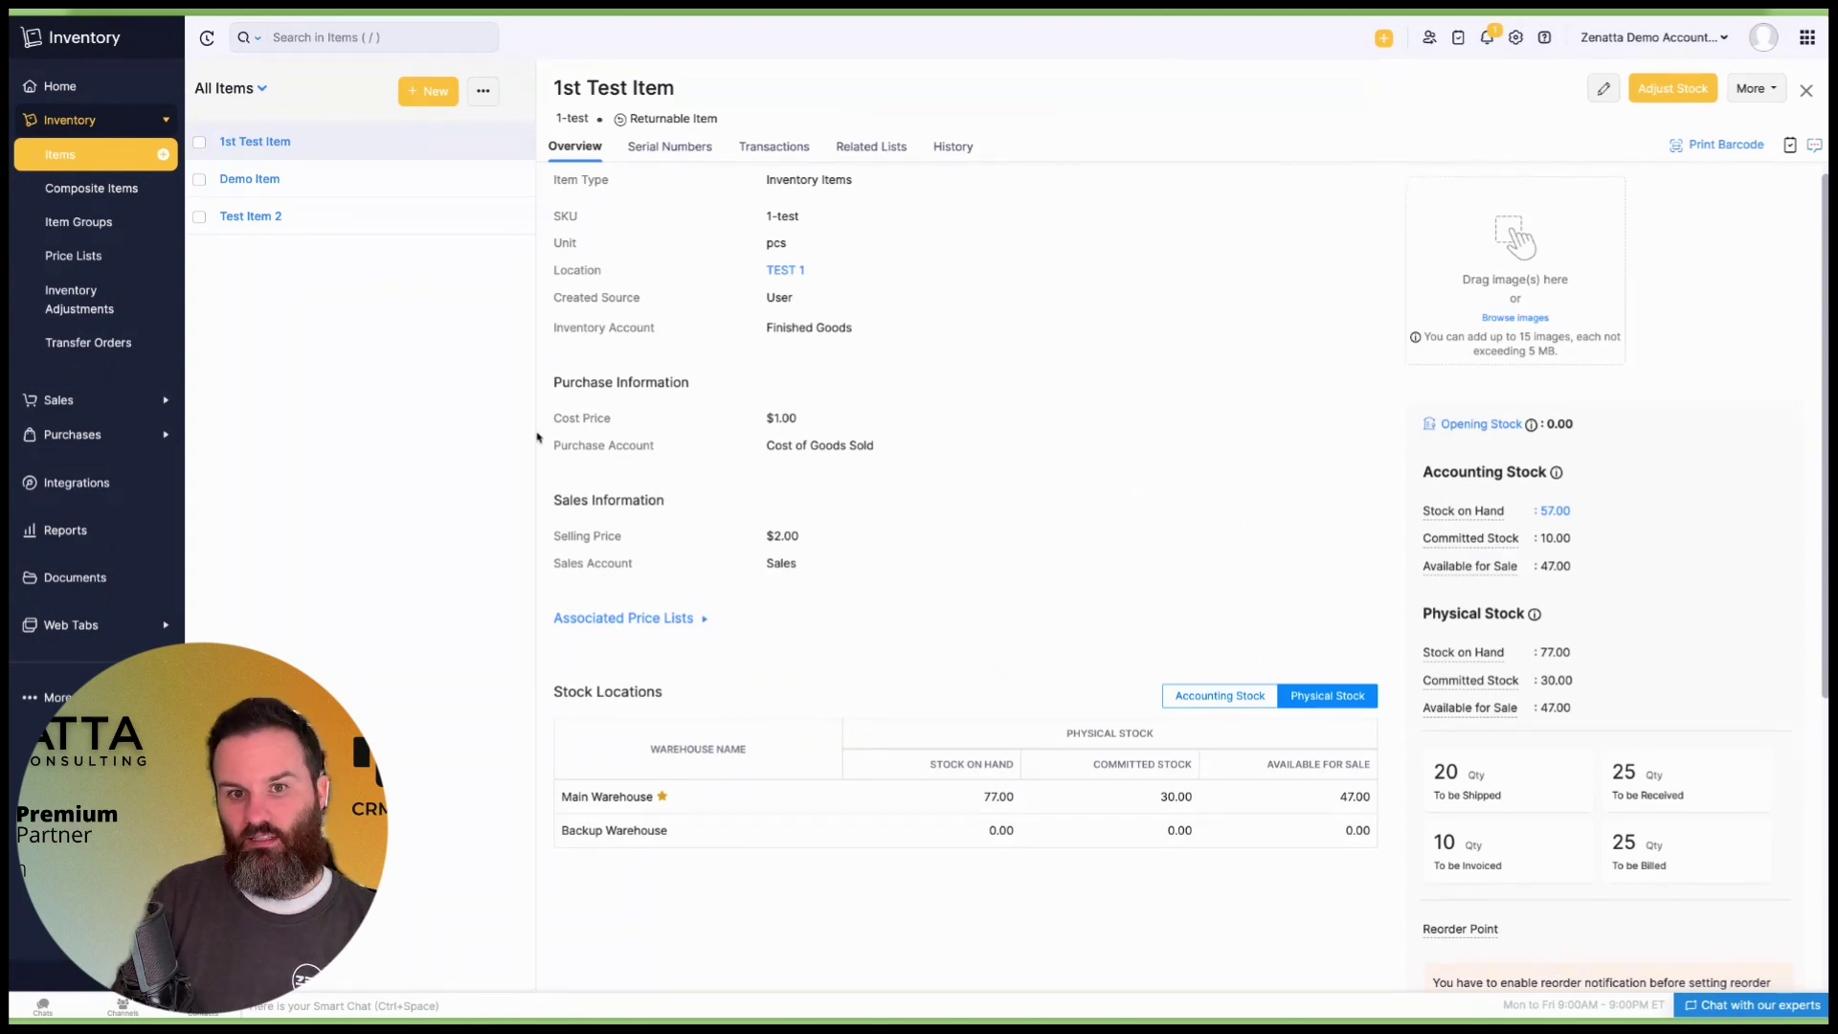
pyautogui.moveTo(59, 356)
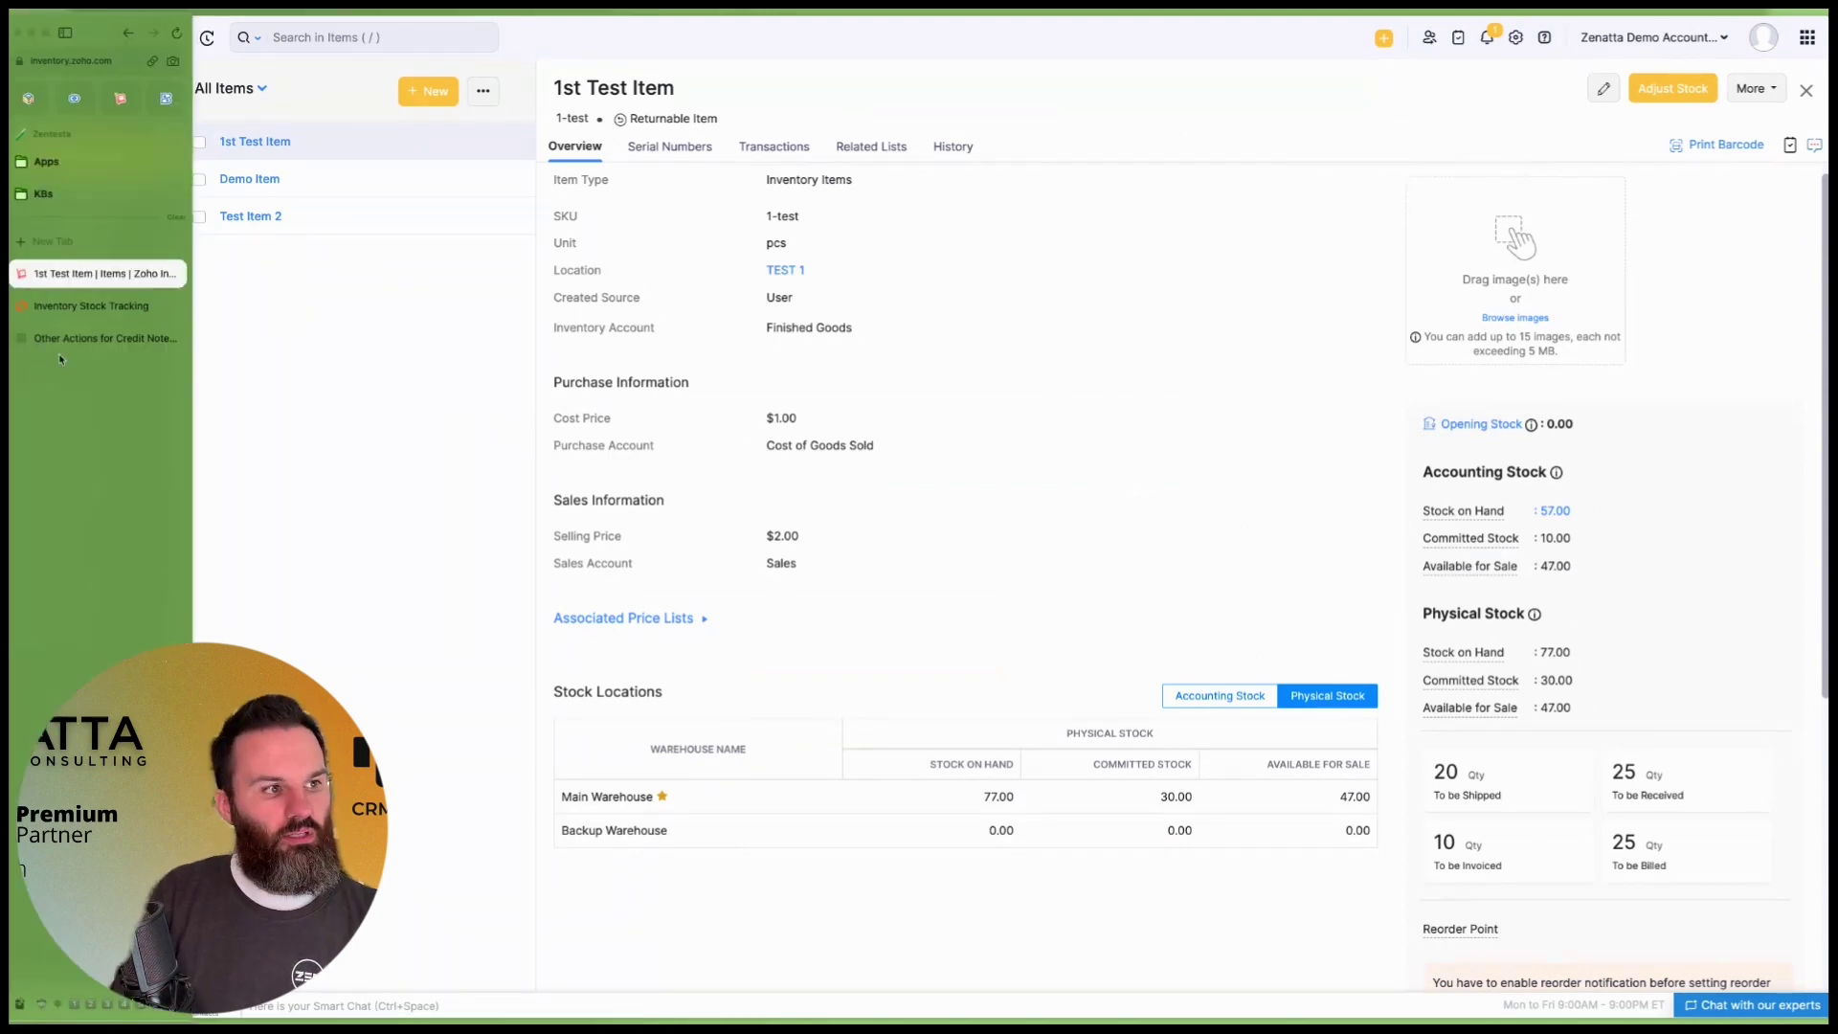
pyautogui.click(91, 305)
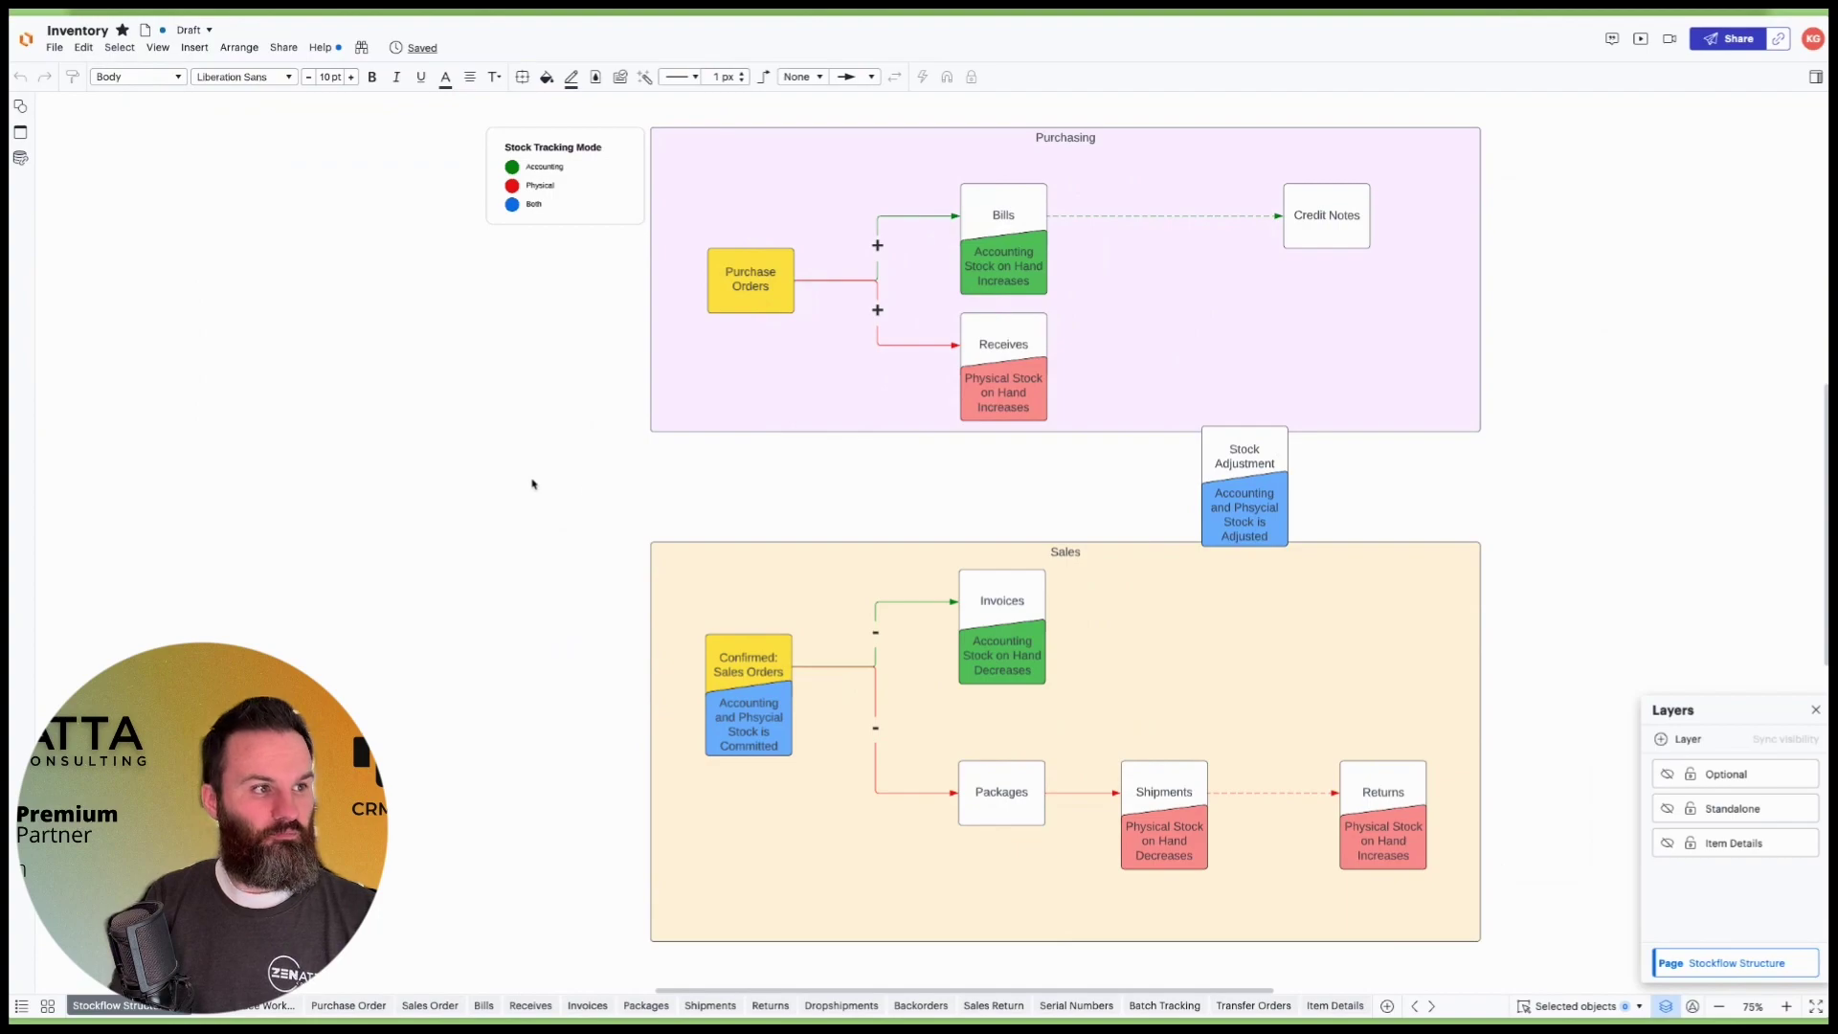
# - Compare 1st Test Item's accounting and physical stock figures, then return to the stockflow diagram
pyautogui.moveTo(5, 431)
pyautogui.click(78, 276)
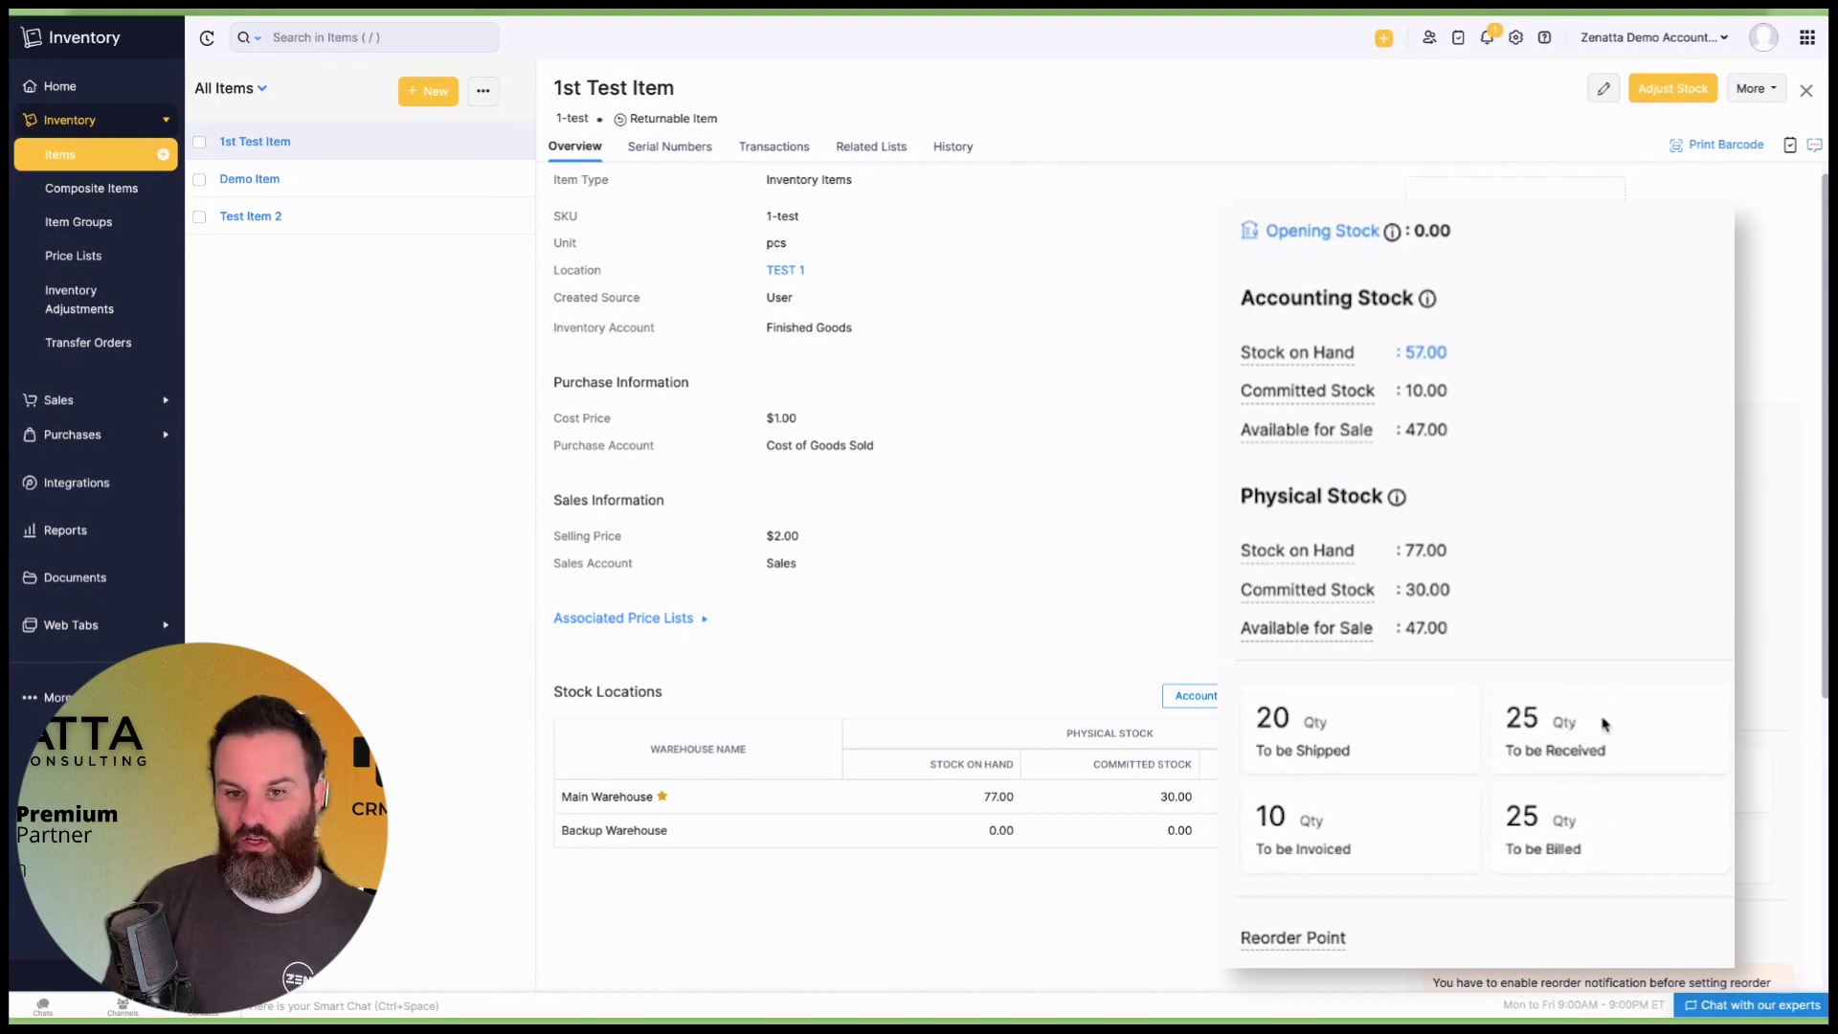
pyautogui.moveTo(1529, 813)
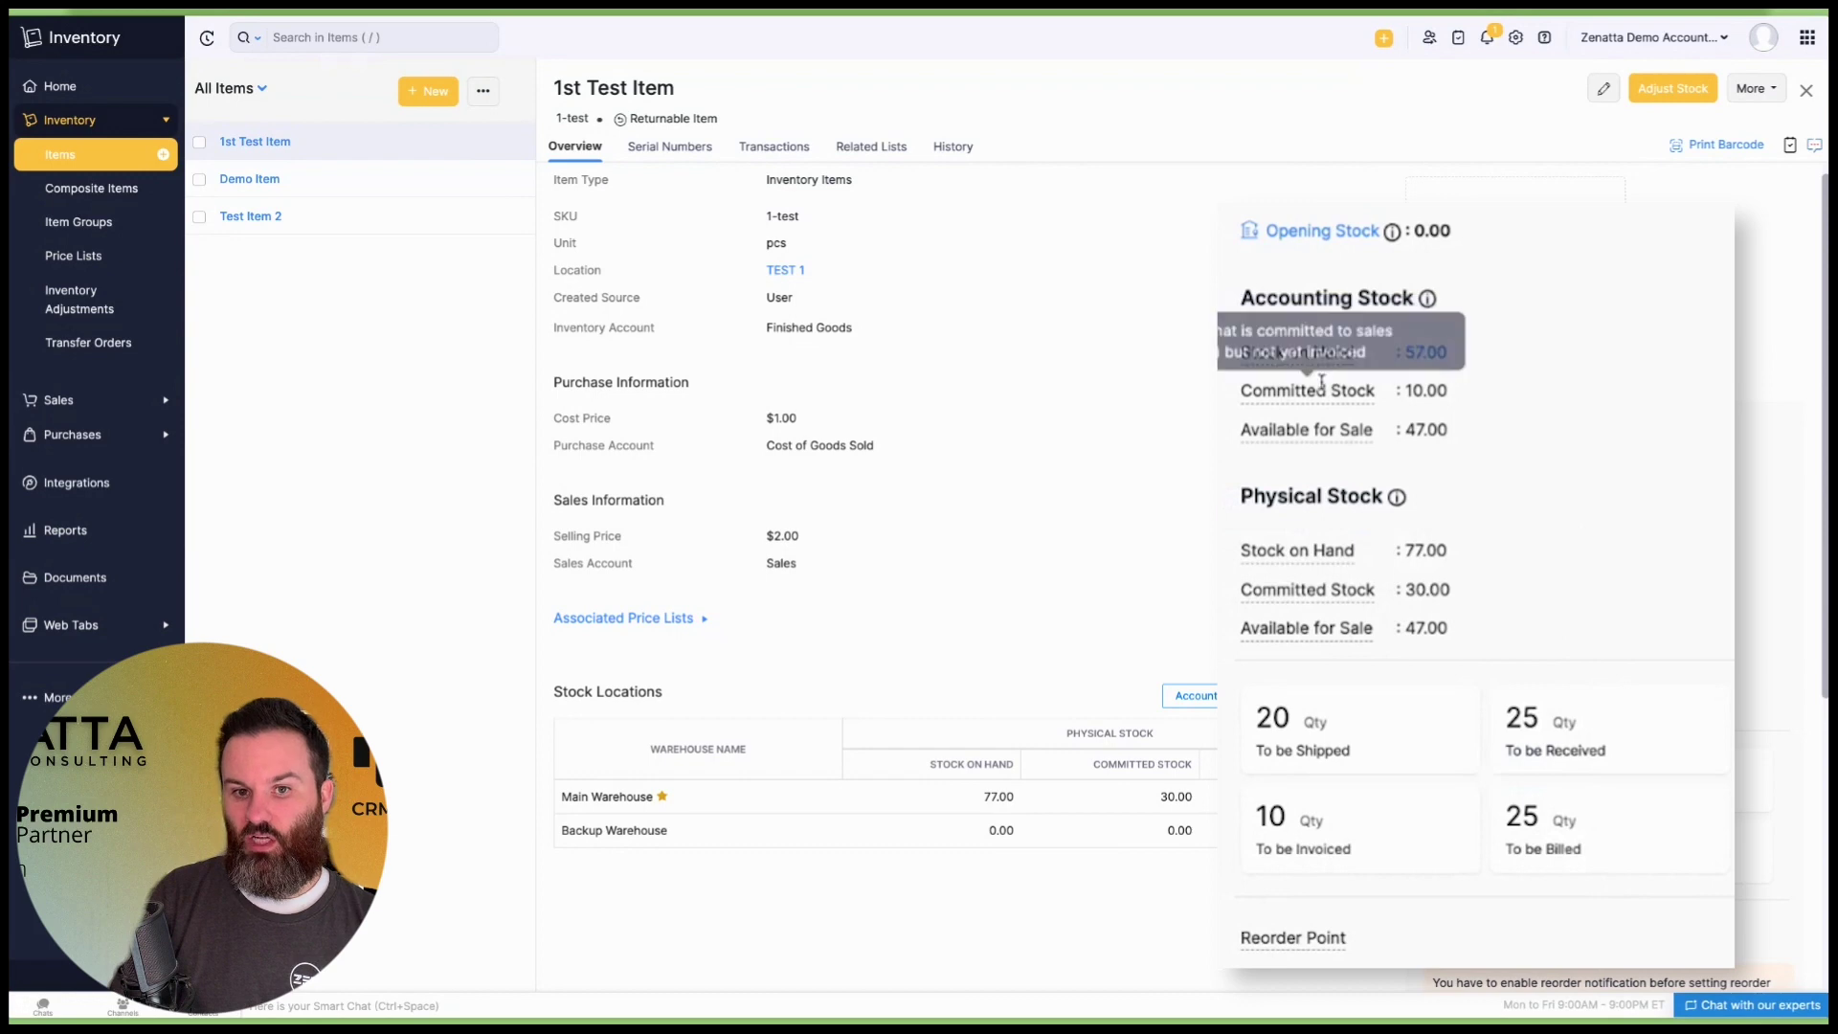
pyautogui.moveTo(1294, 543)
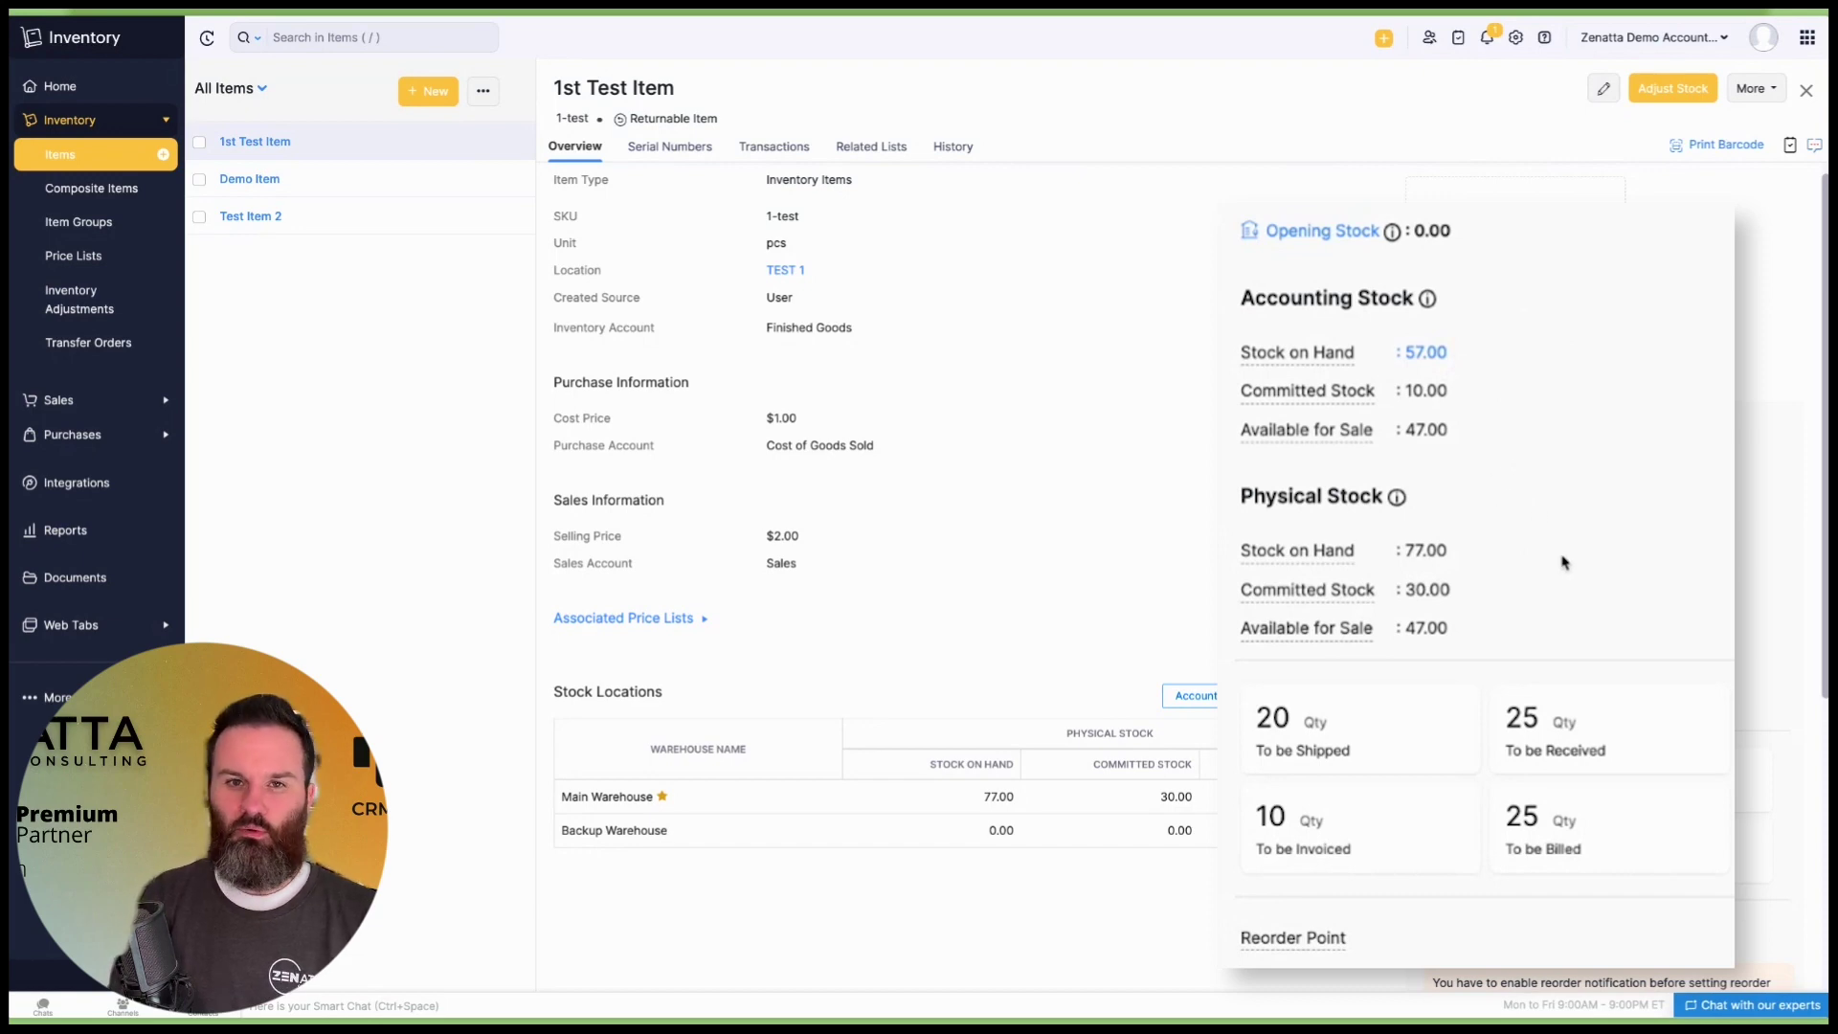
pyautogui.moveTo(1320, 716)
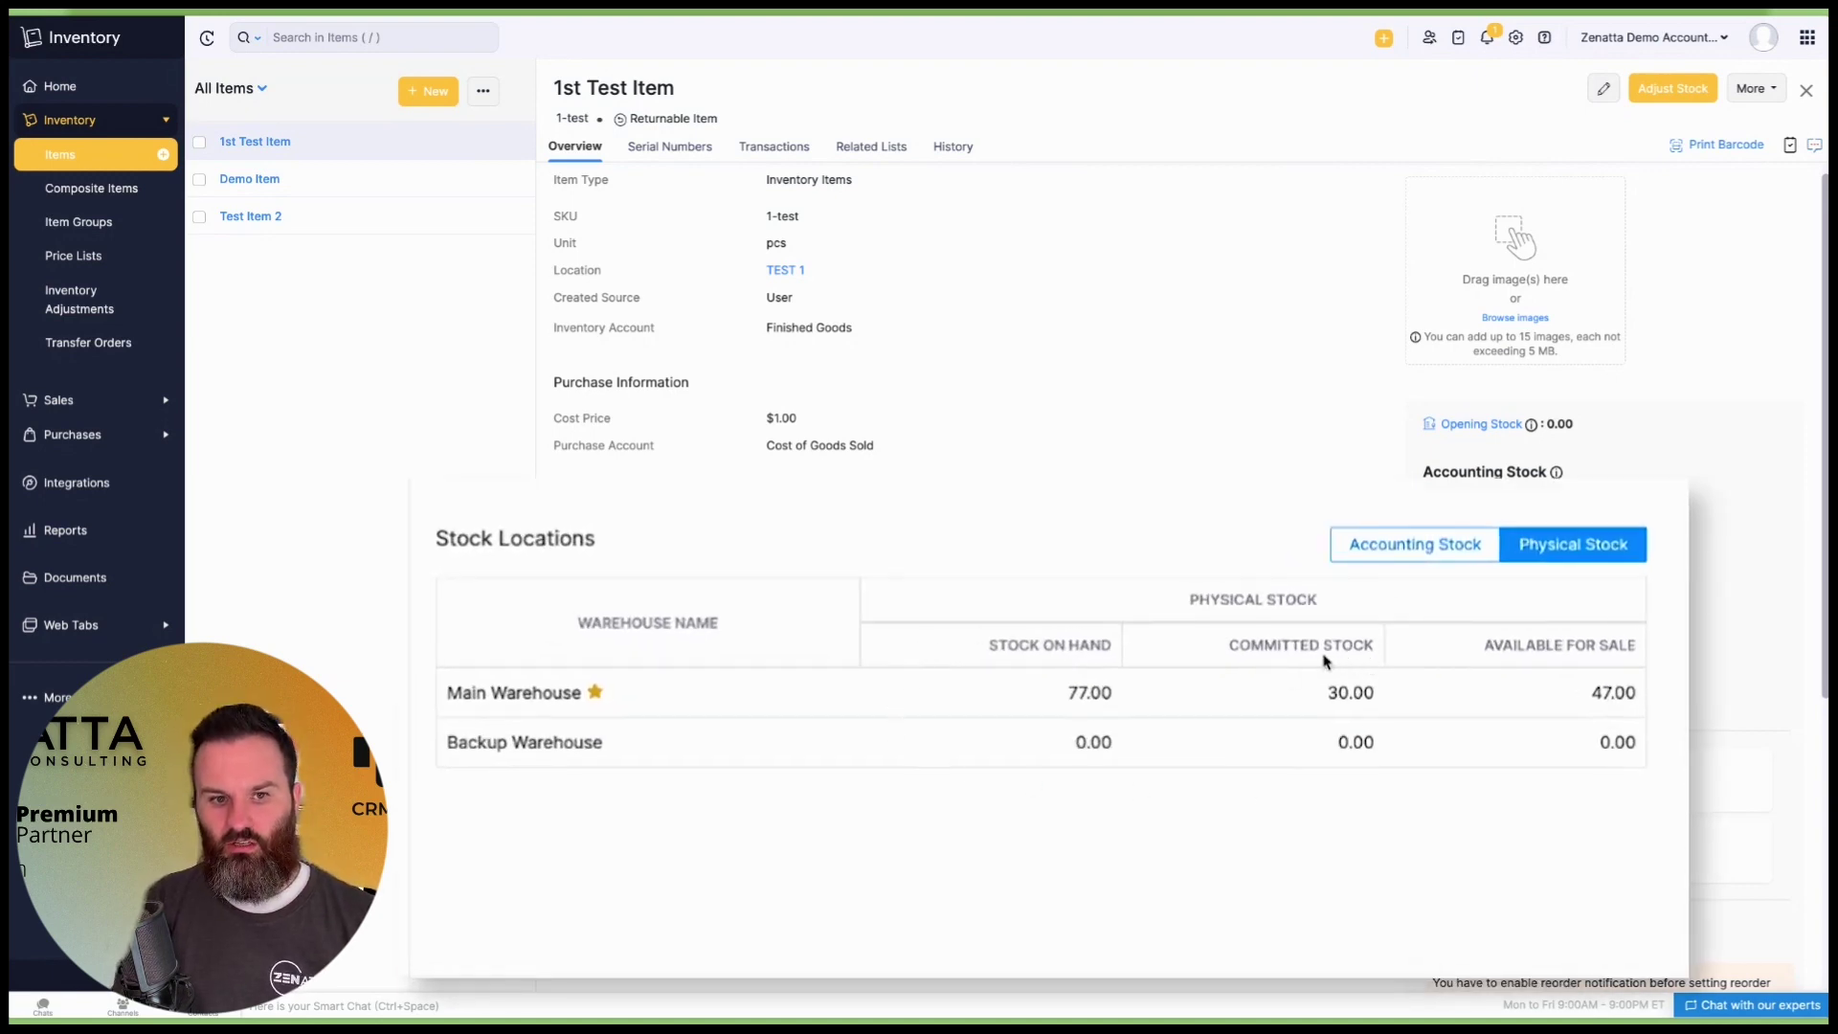
pyautogui.click(1460, 553)
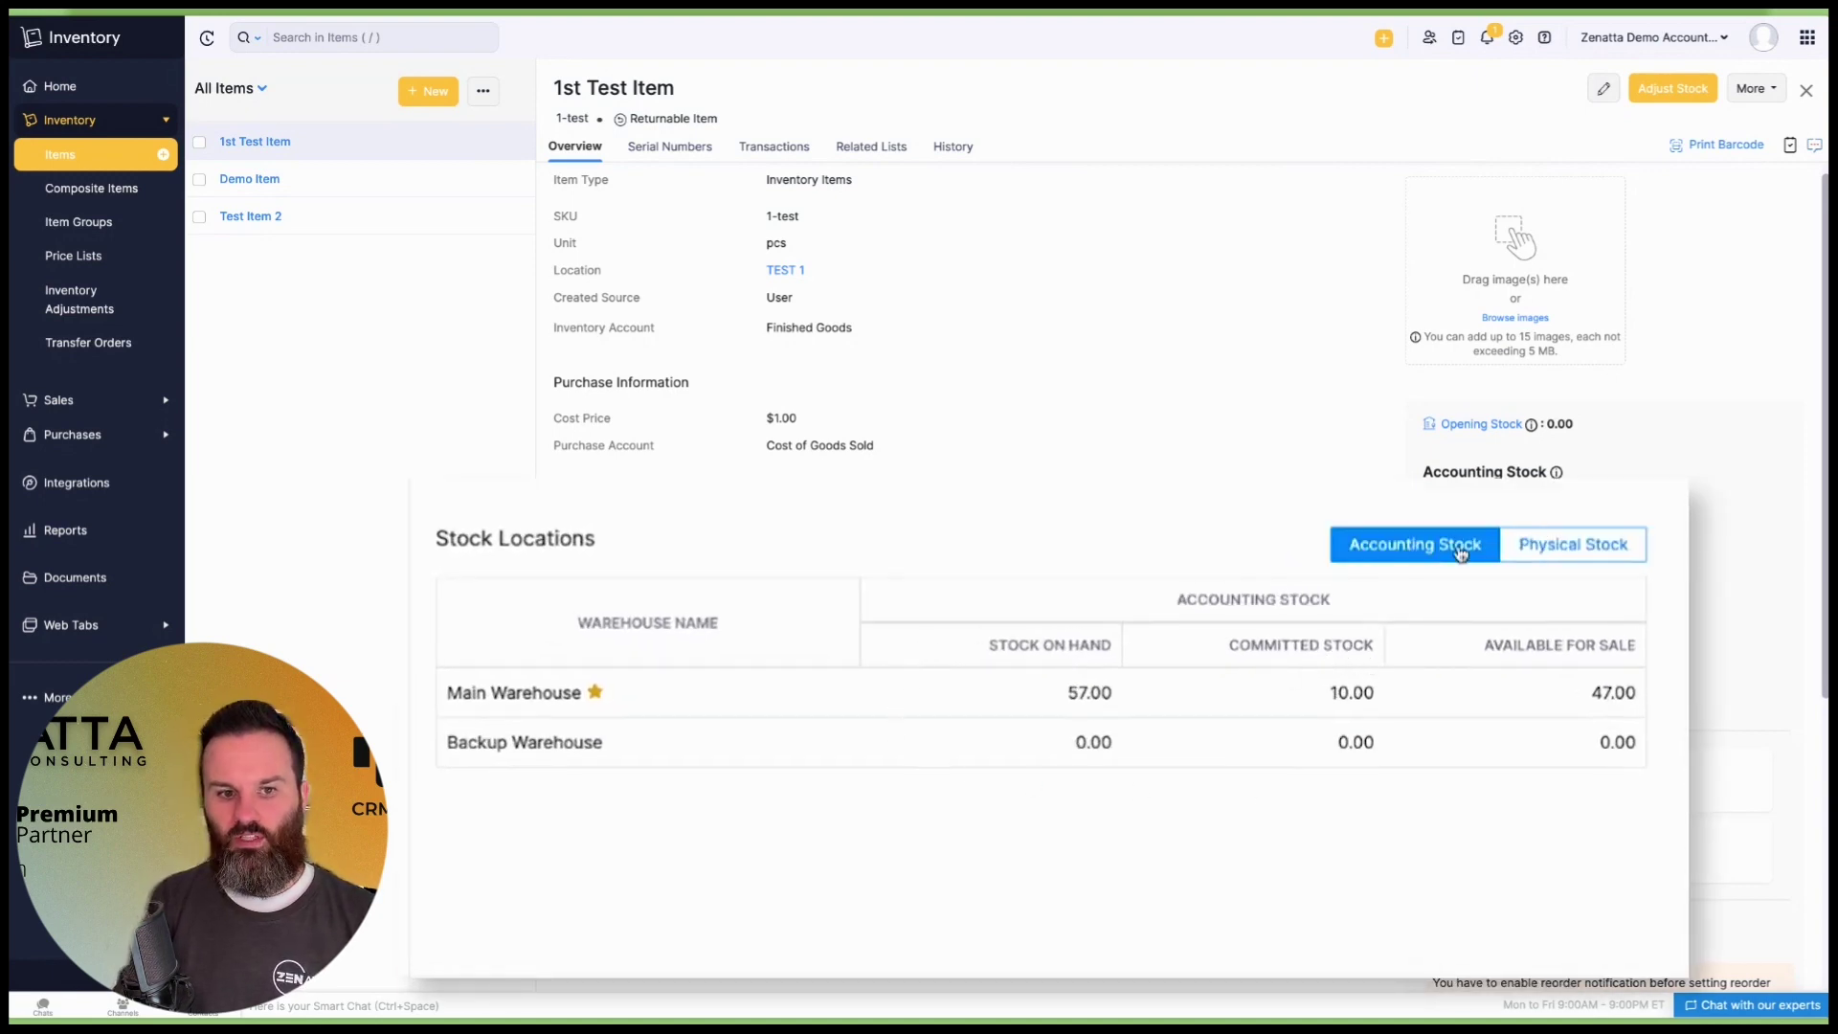
pyautogui.click(1559, 555)
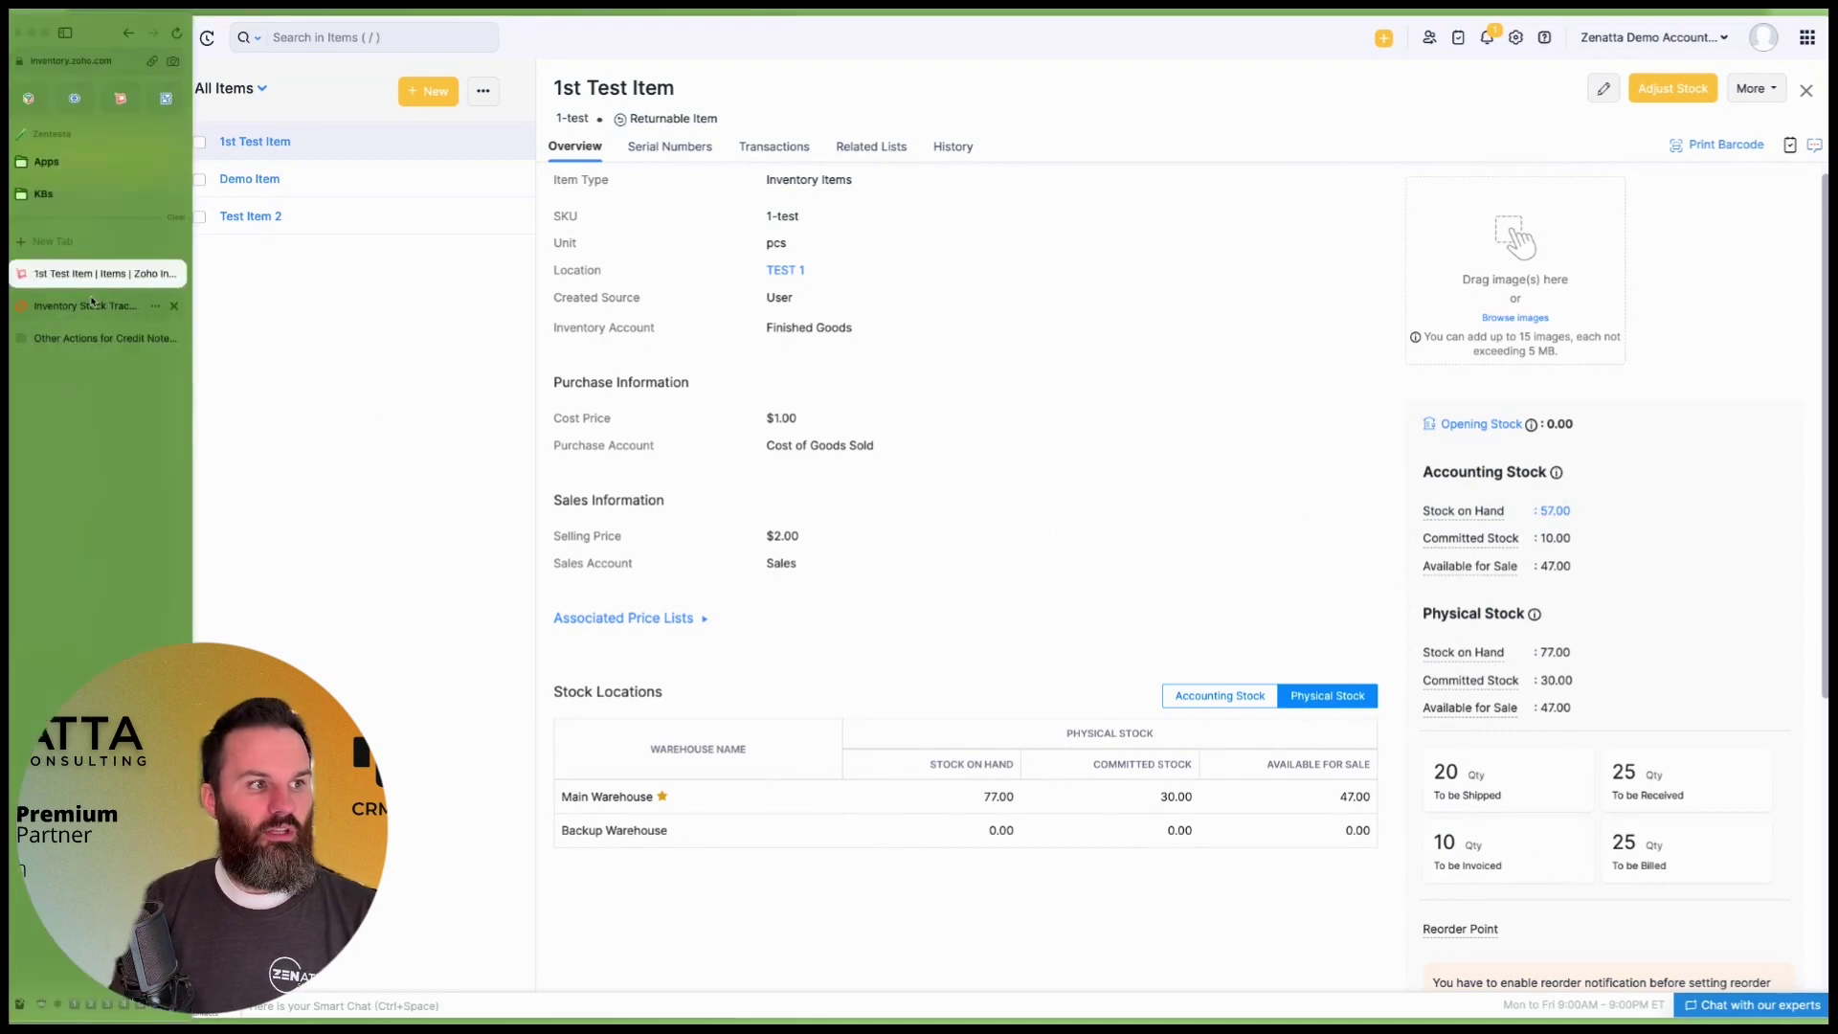
pyautogui.click(91, 305)
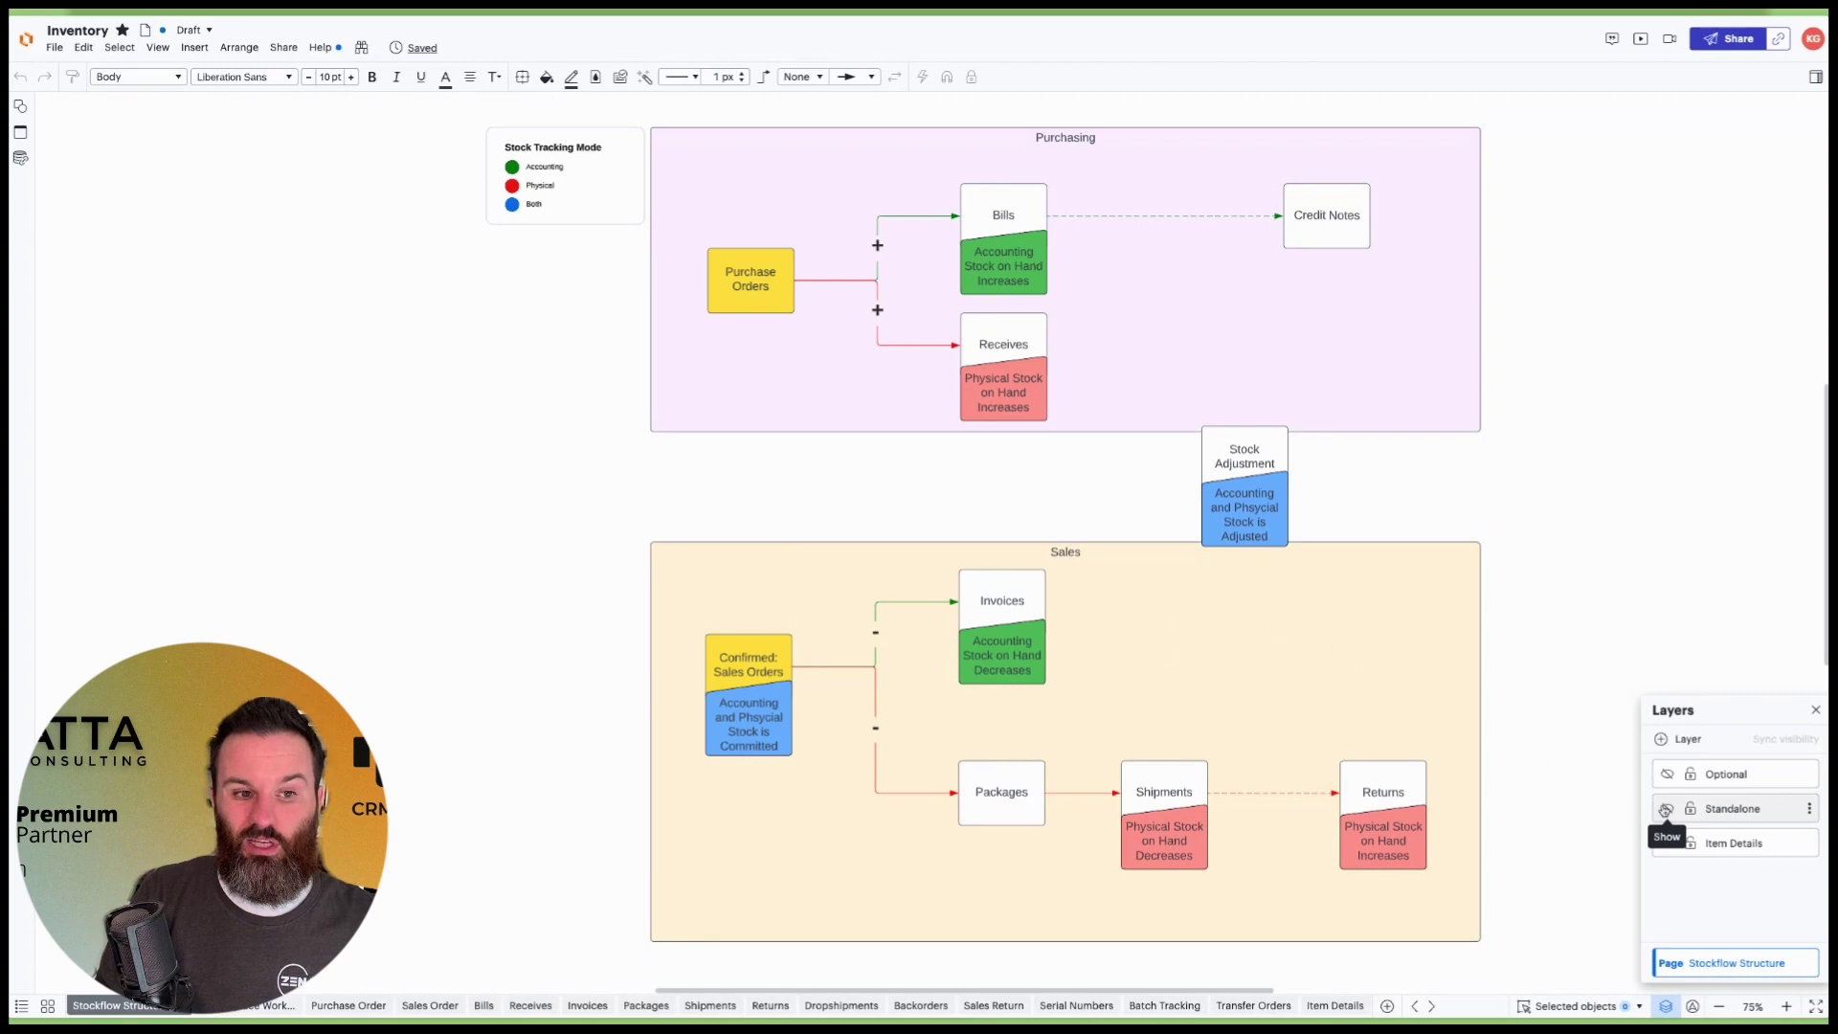
# - Show the Standalone layer with Standalone Bills and Invoices, then hide it again
pyautogui.click(1666, 810)
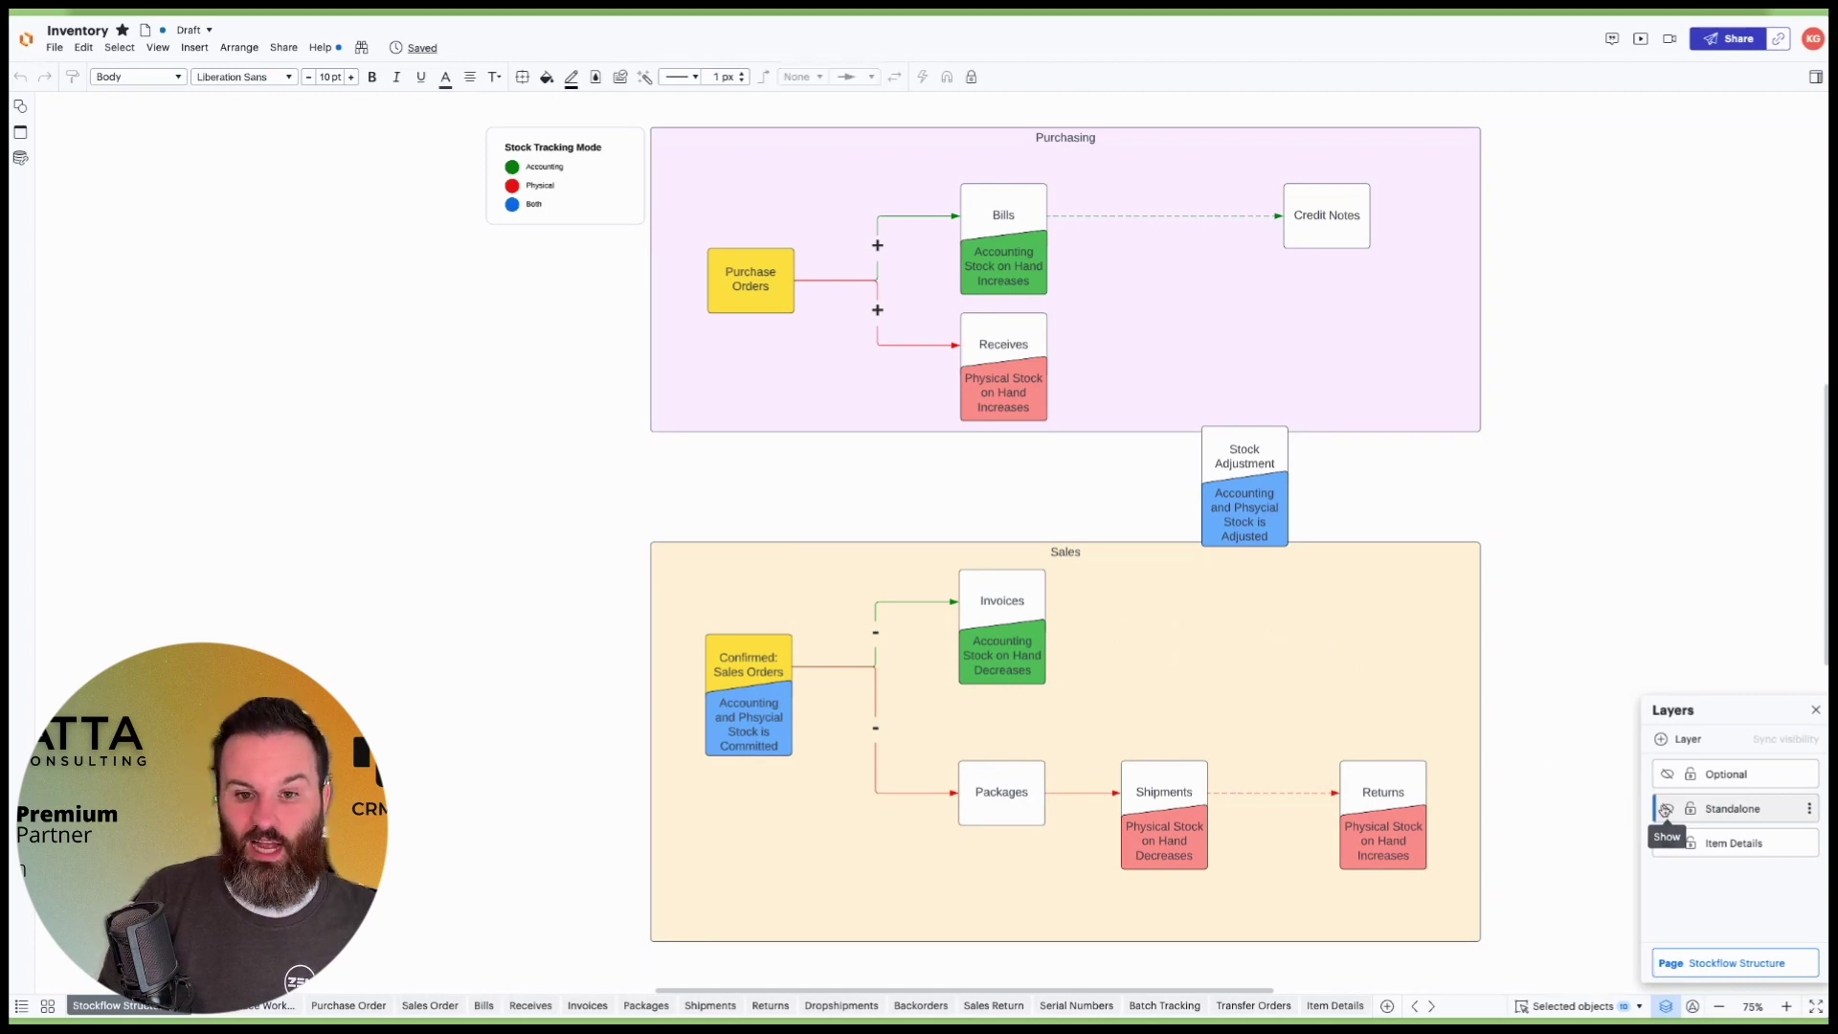
pyautogui.click(1564, 632)
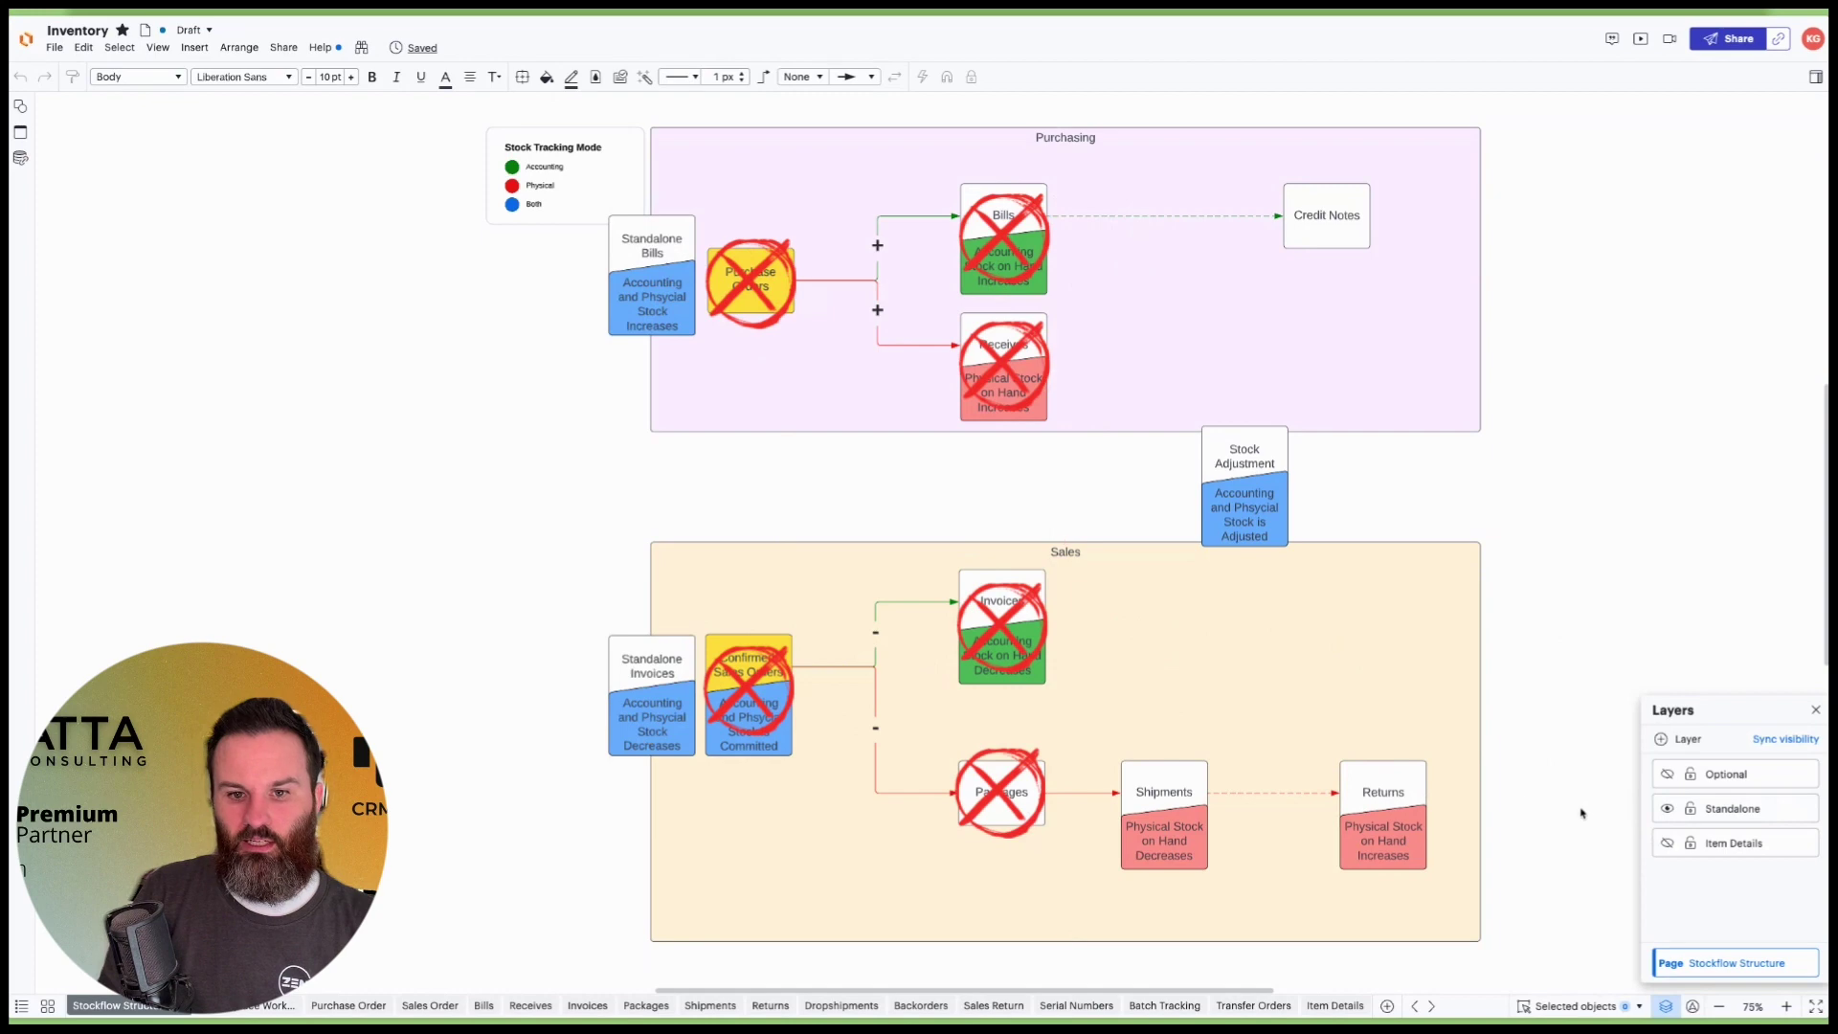
pyautogui.click(1666, 810)
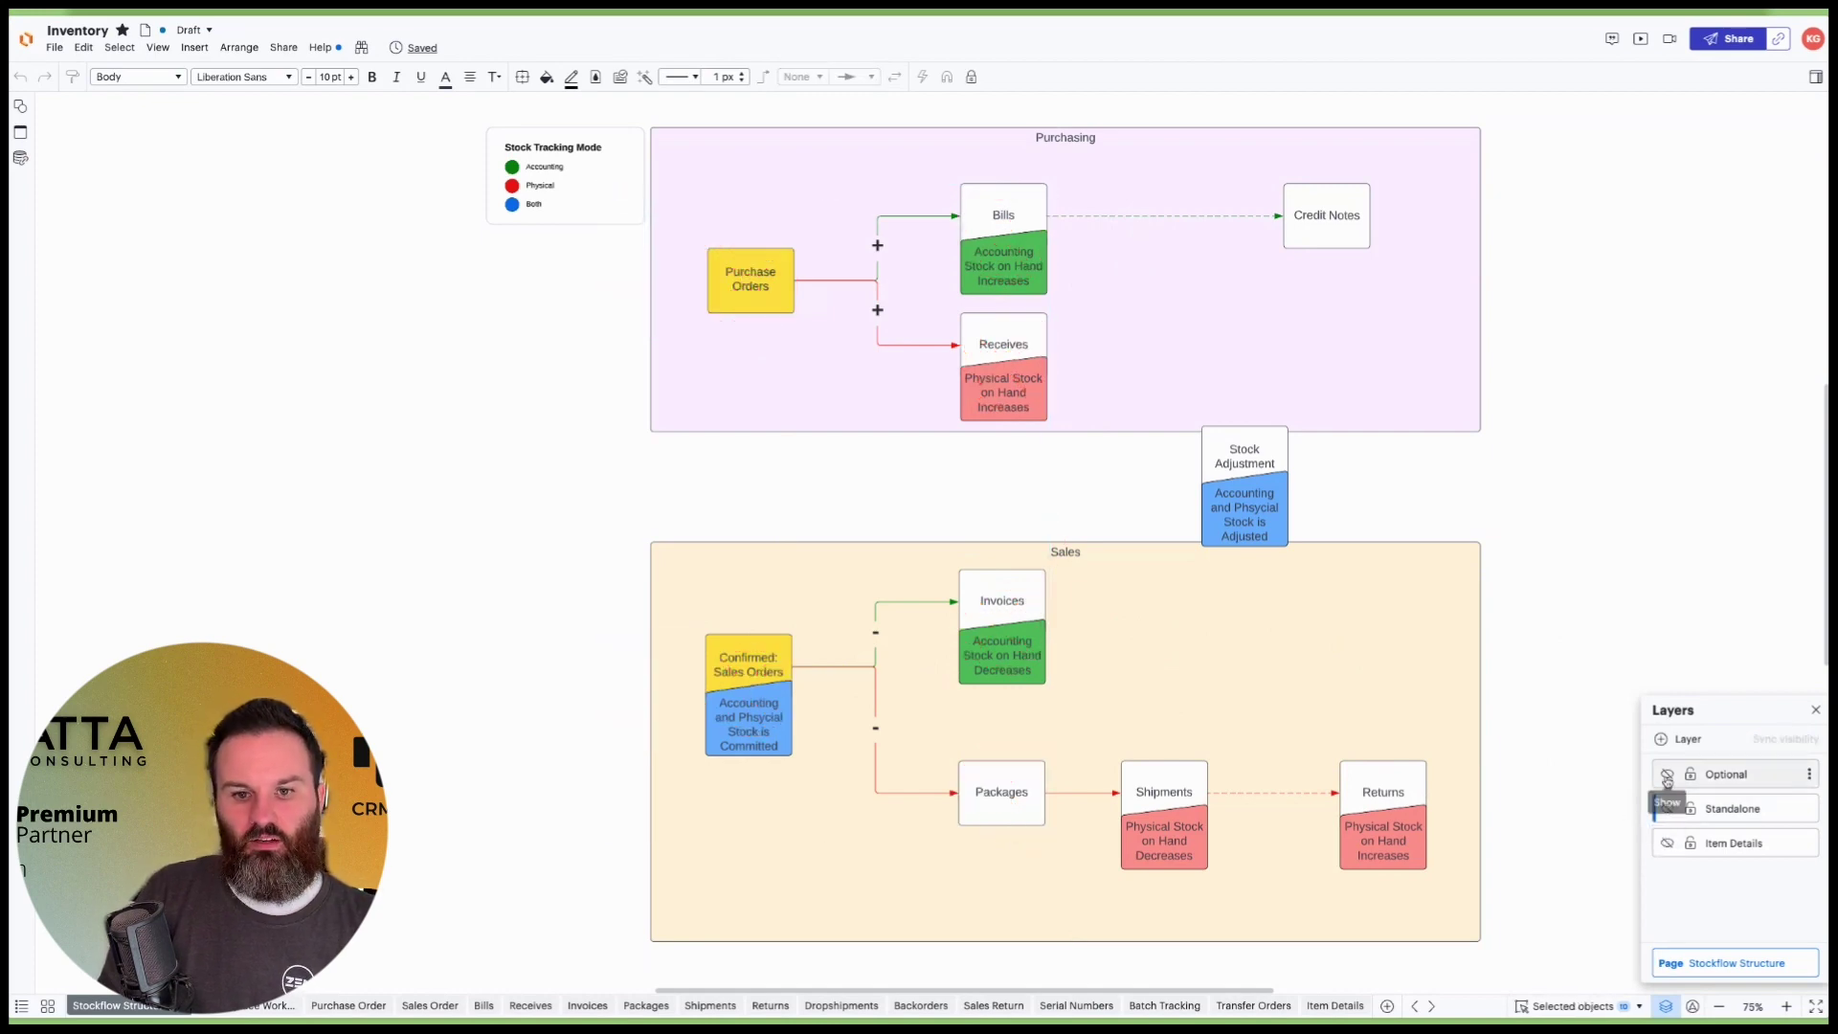
# - Show the Optional layer's extra boxes, then hide them to leave only the core flow
pyautogui.click(1667, 773)
pyautogui.click(1552, 663)
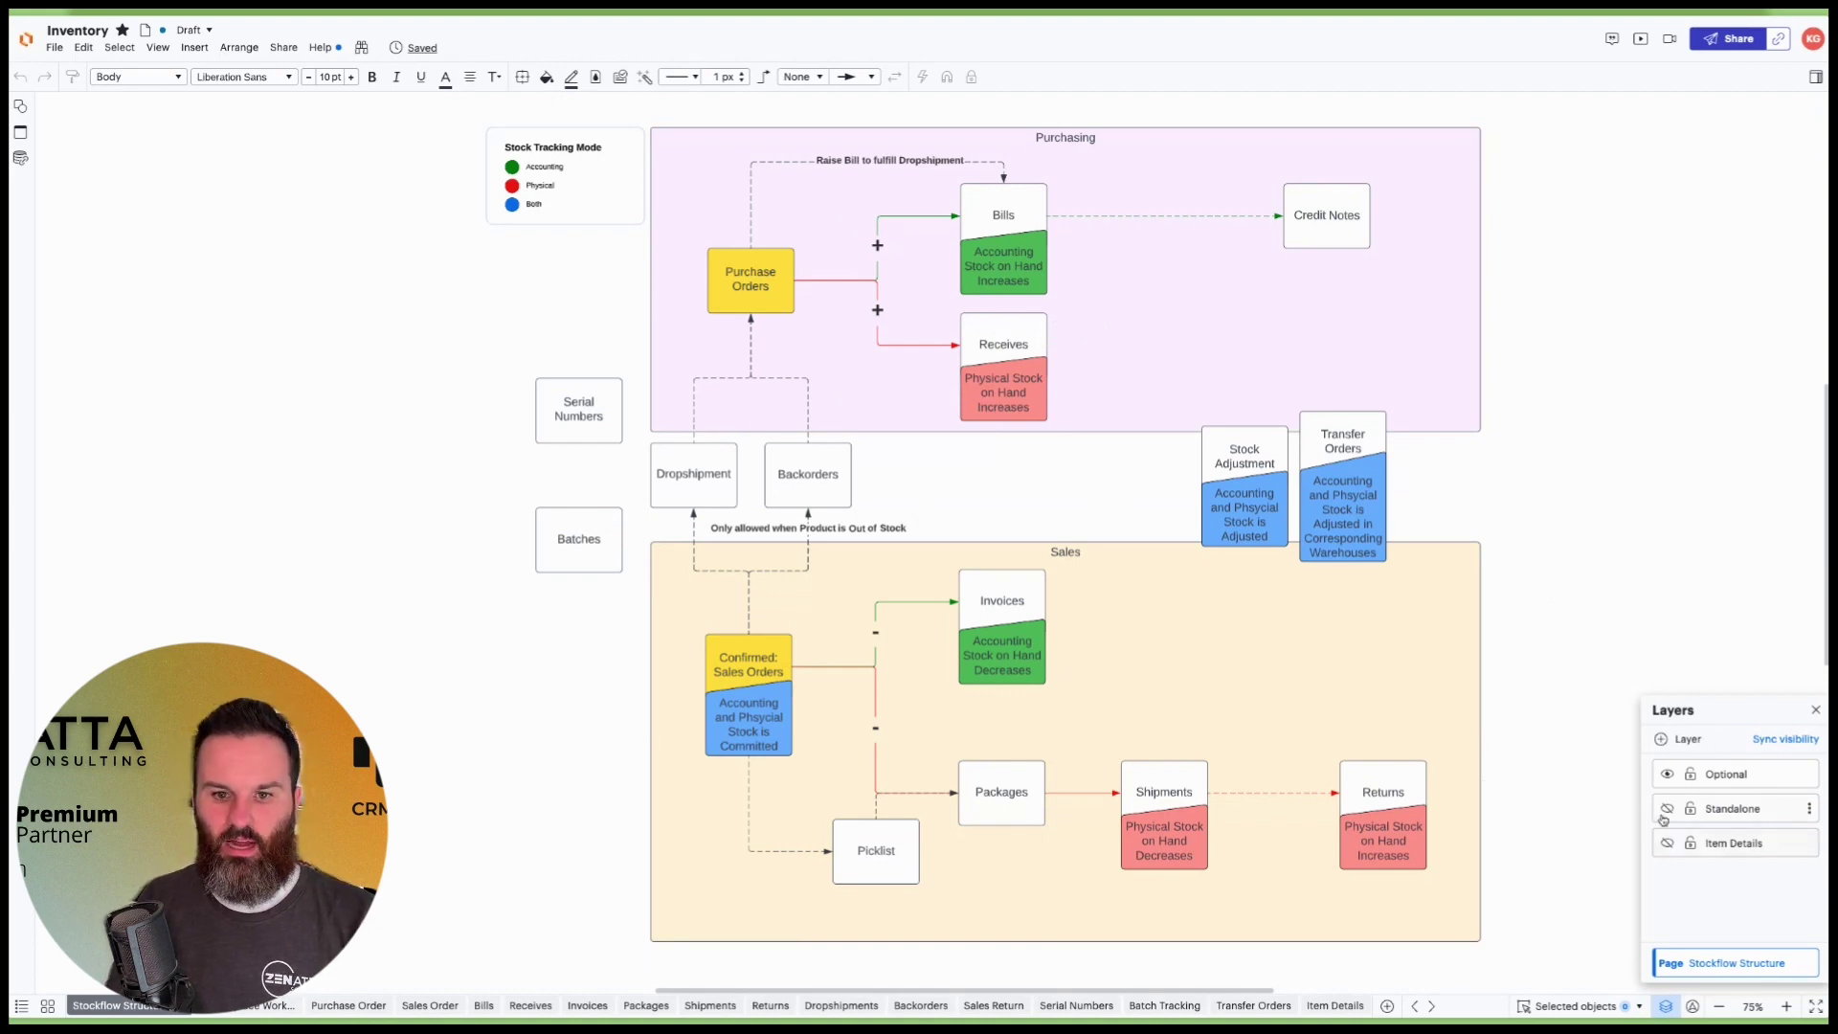
pyautogui.click(1667, 776)
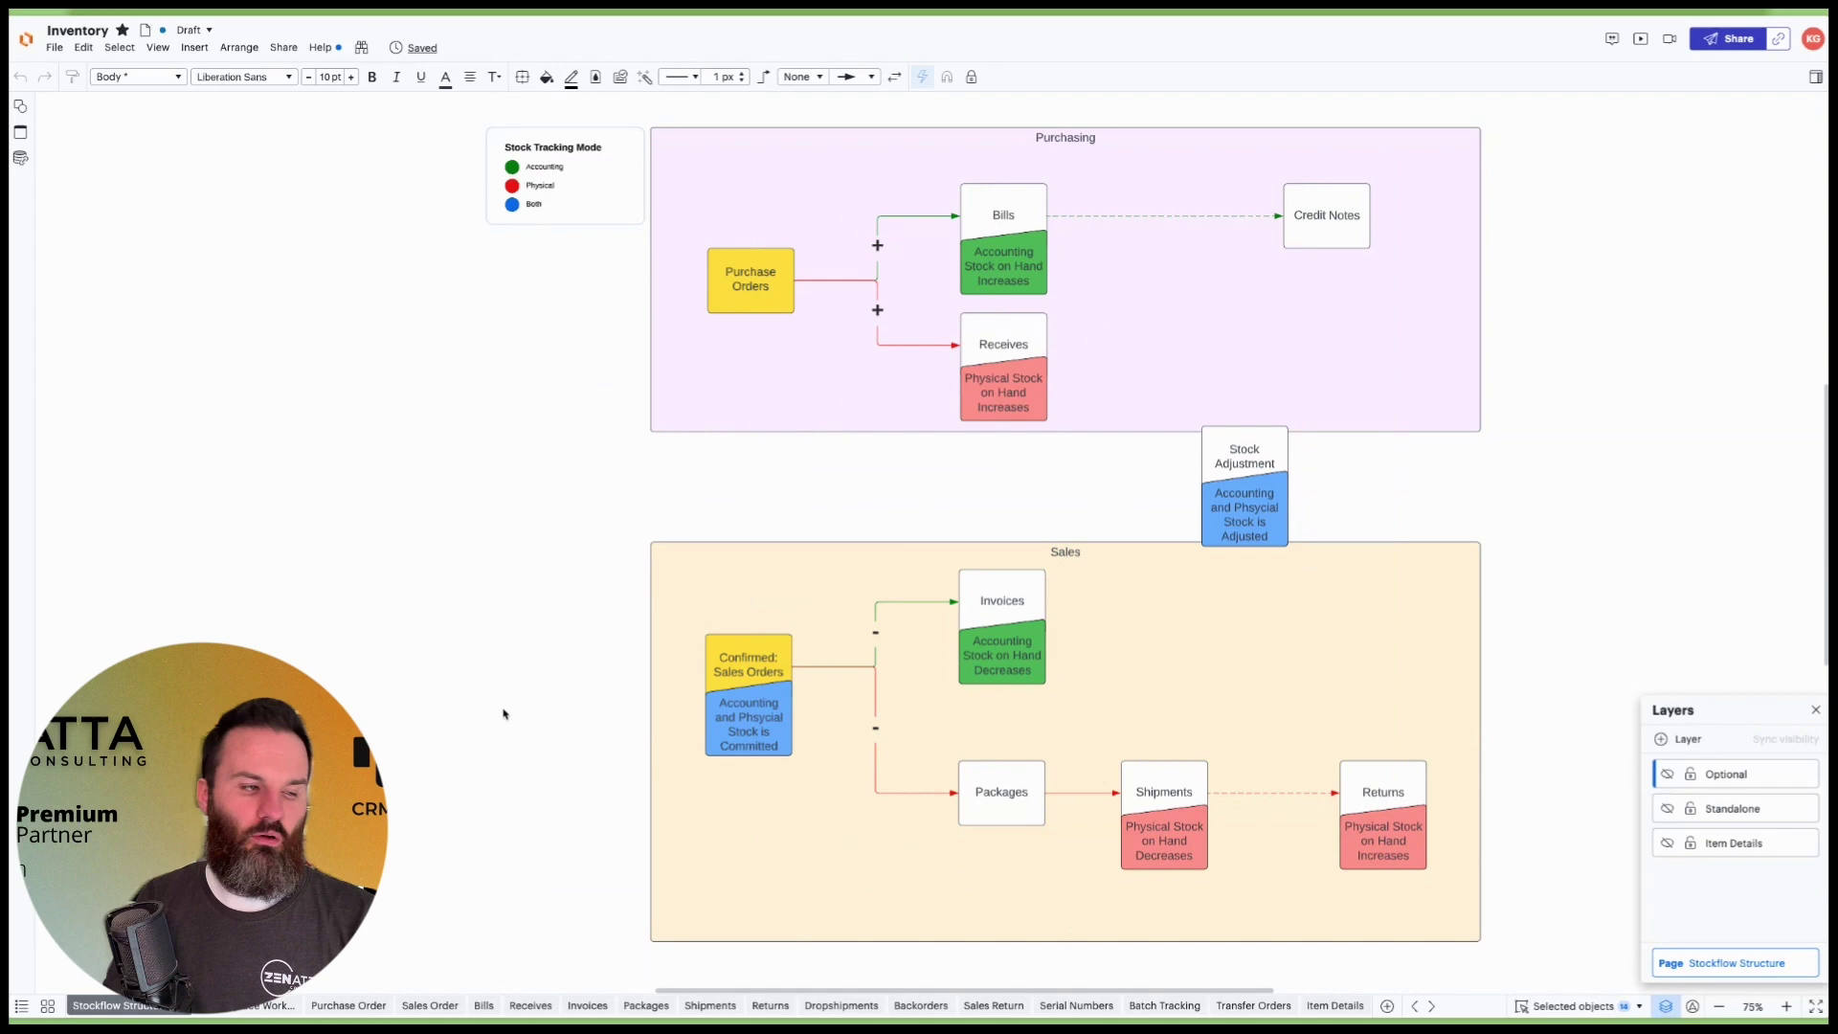
pyautogui.click(472, 703)
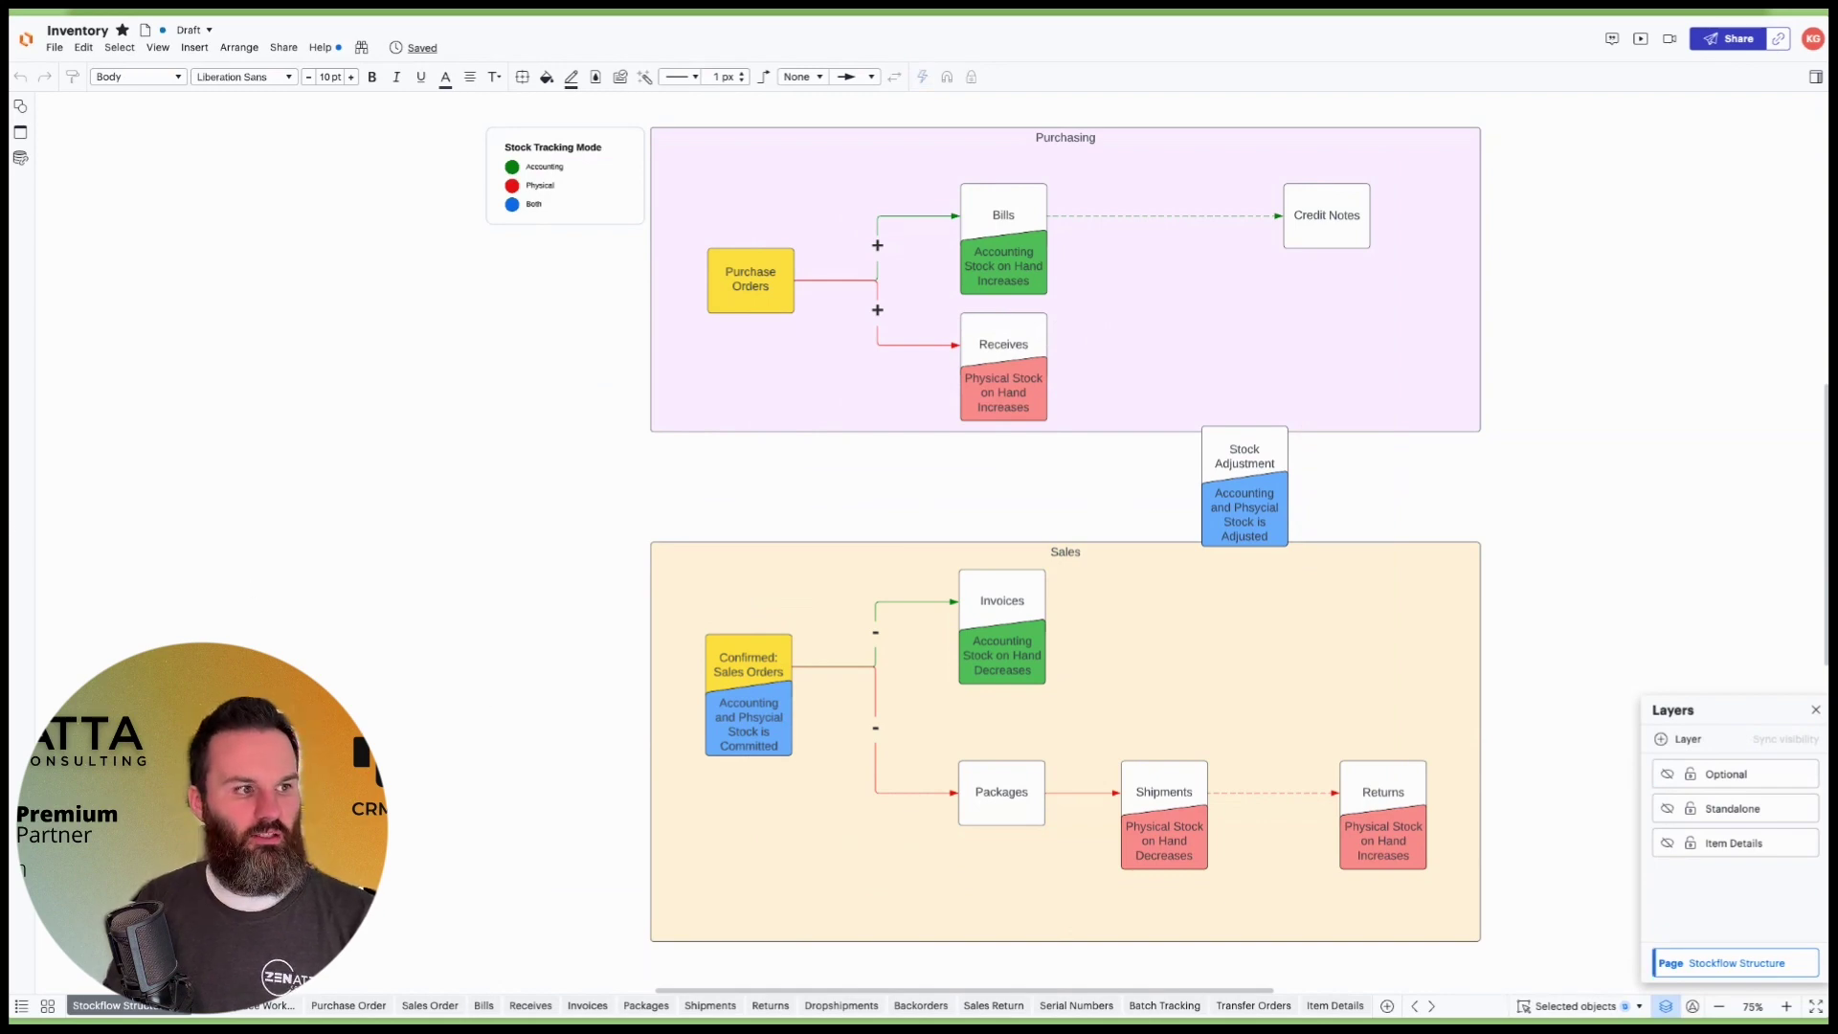
# - Return to the 1st Test Item page in Zoho Inventory and start a new adjustment
pyautogui.moveTo(12, 383)
pyautogui.click(106, 274)
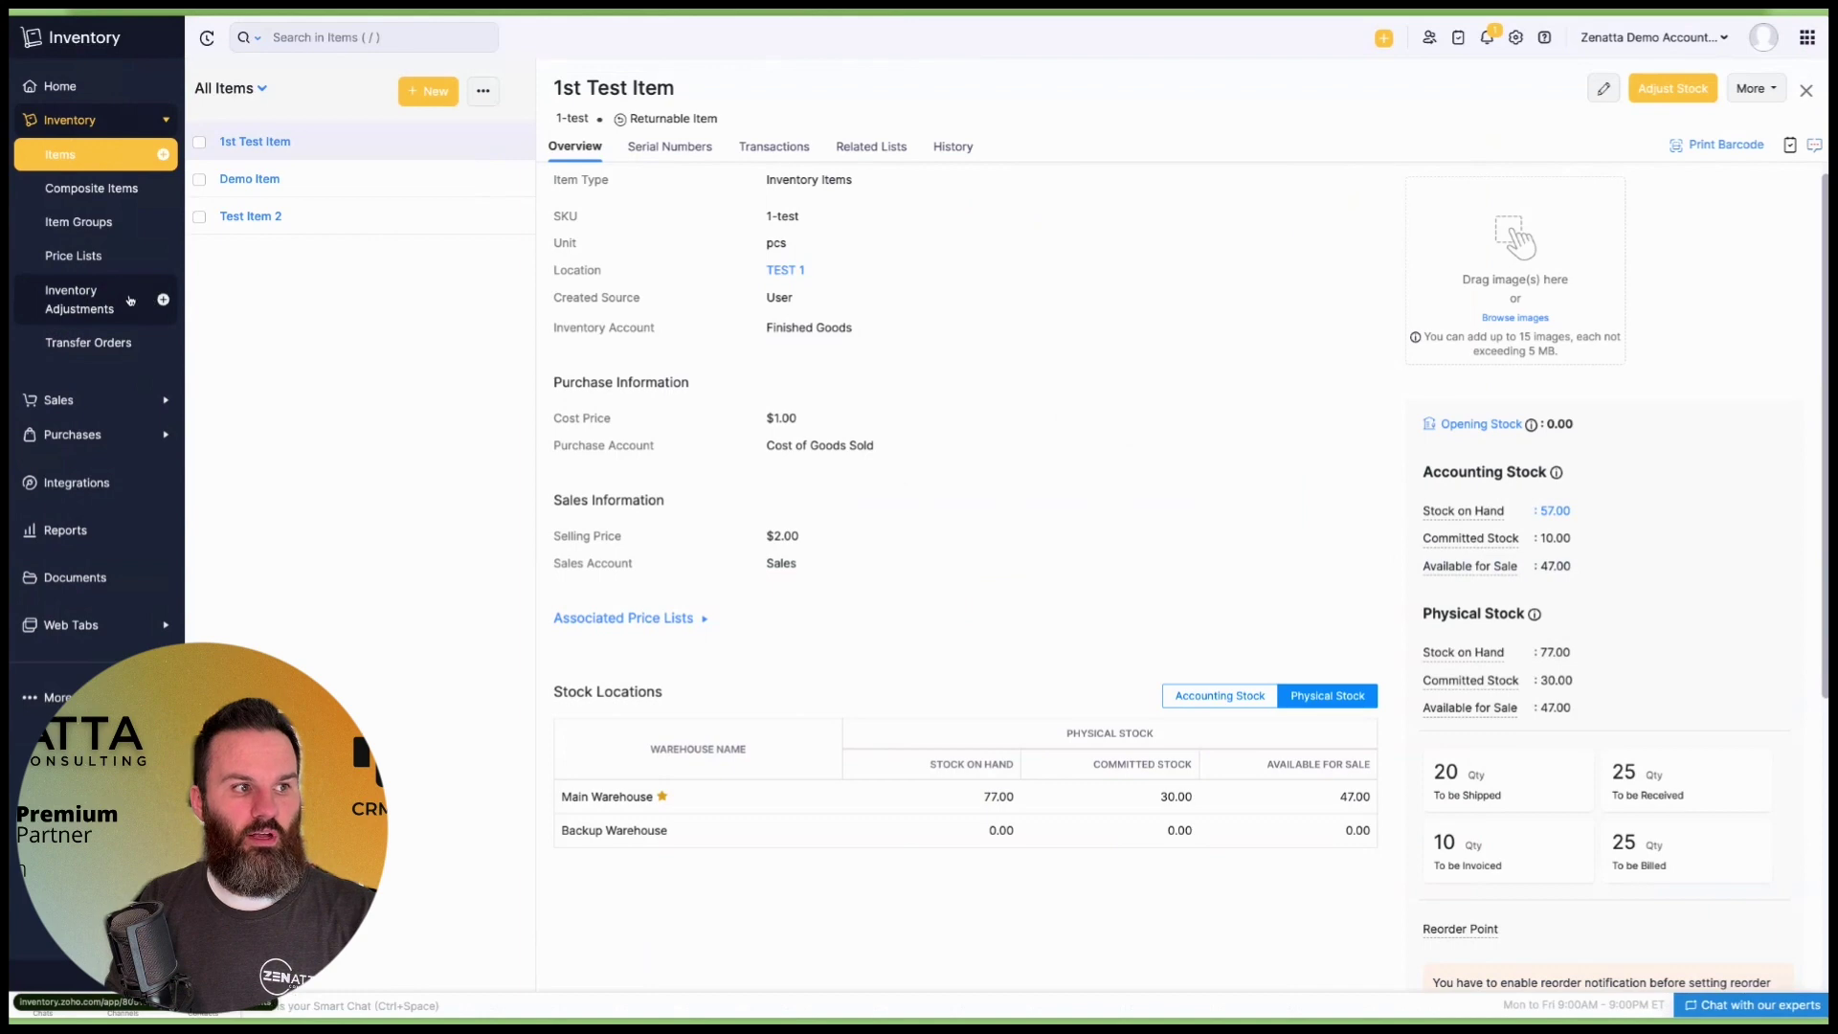
pyautogui.click(163, 299)
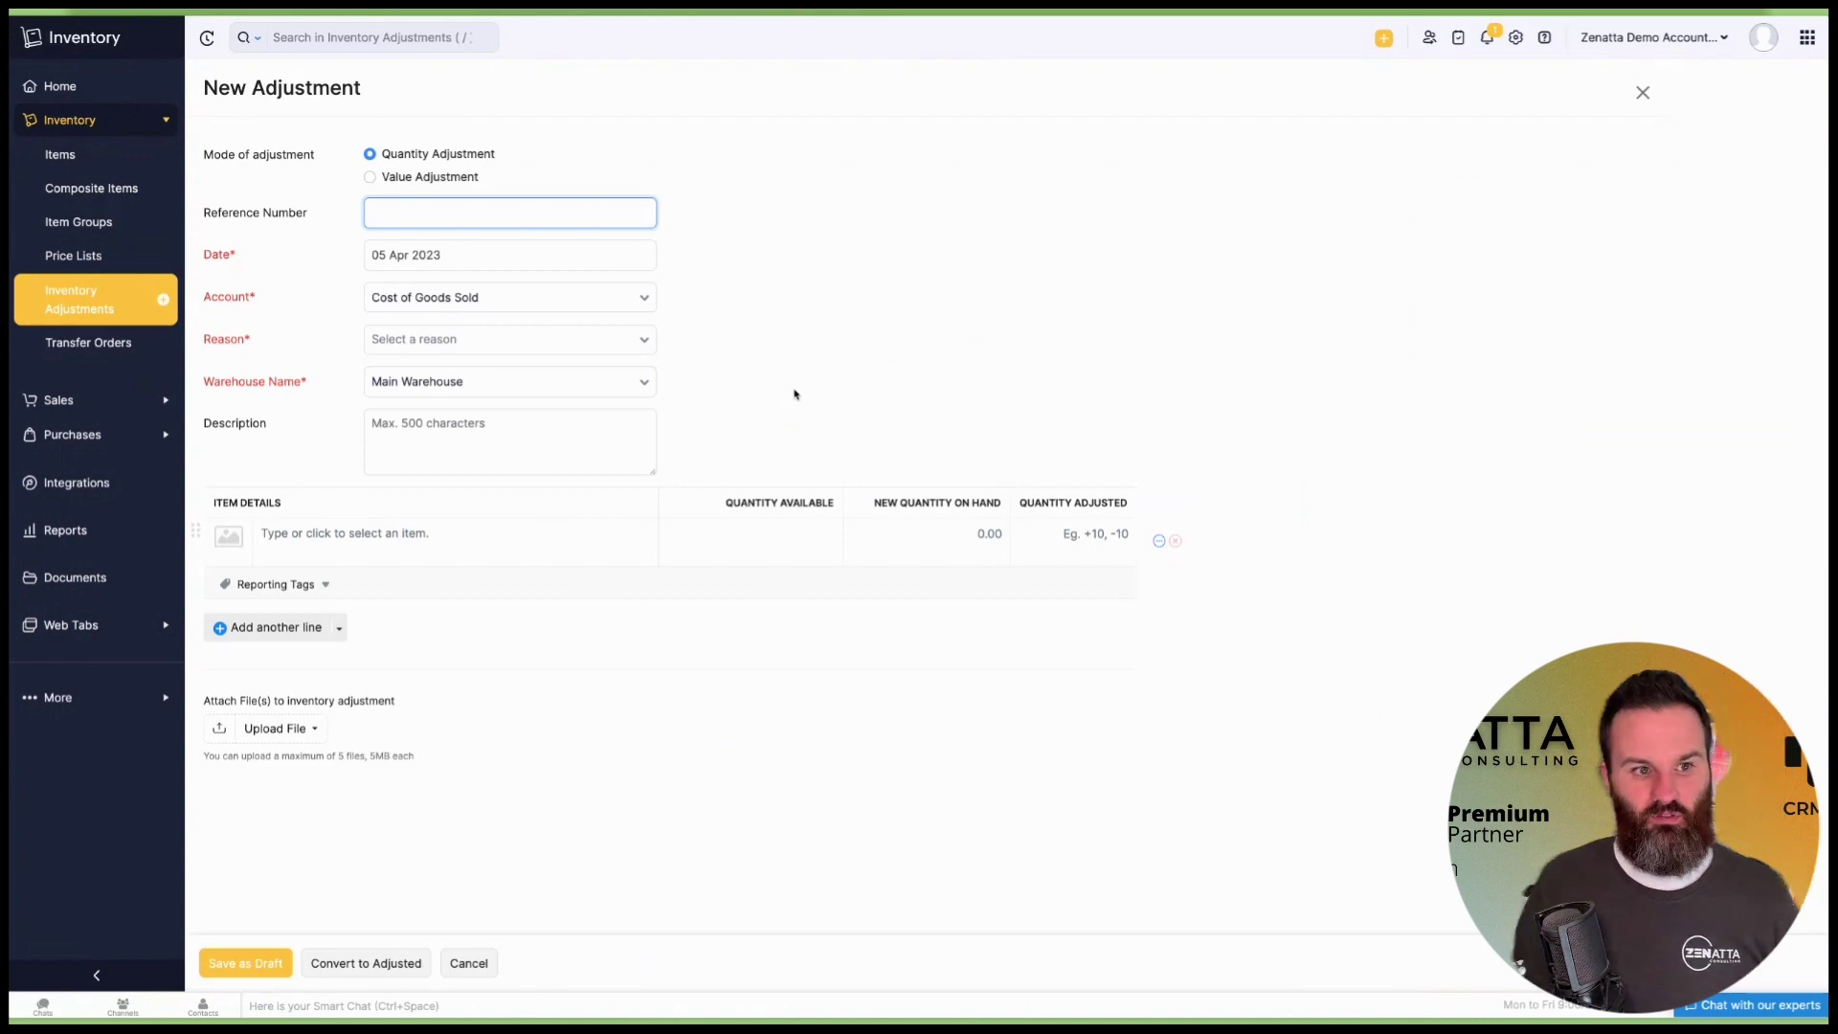
# - Add 1st Test Item as the first adjustment line, showing 57.00 pcs available
pyautogui.click(546, 531)
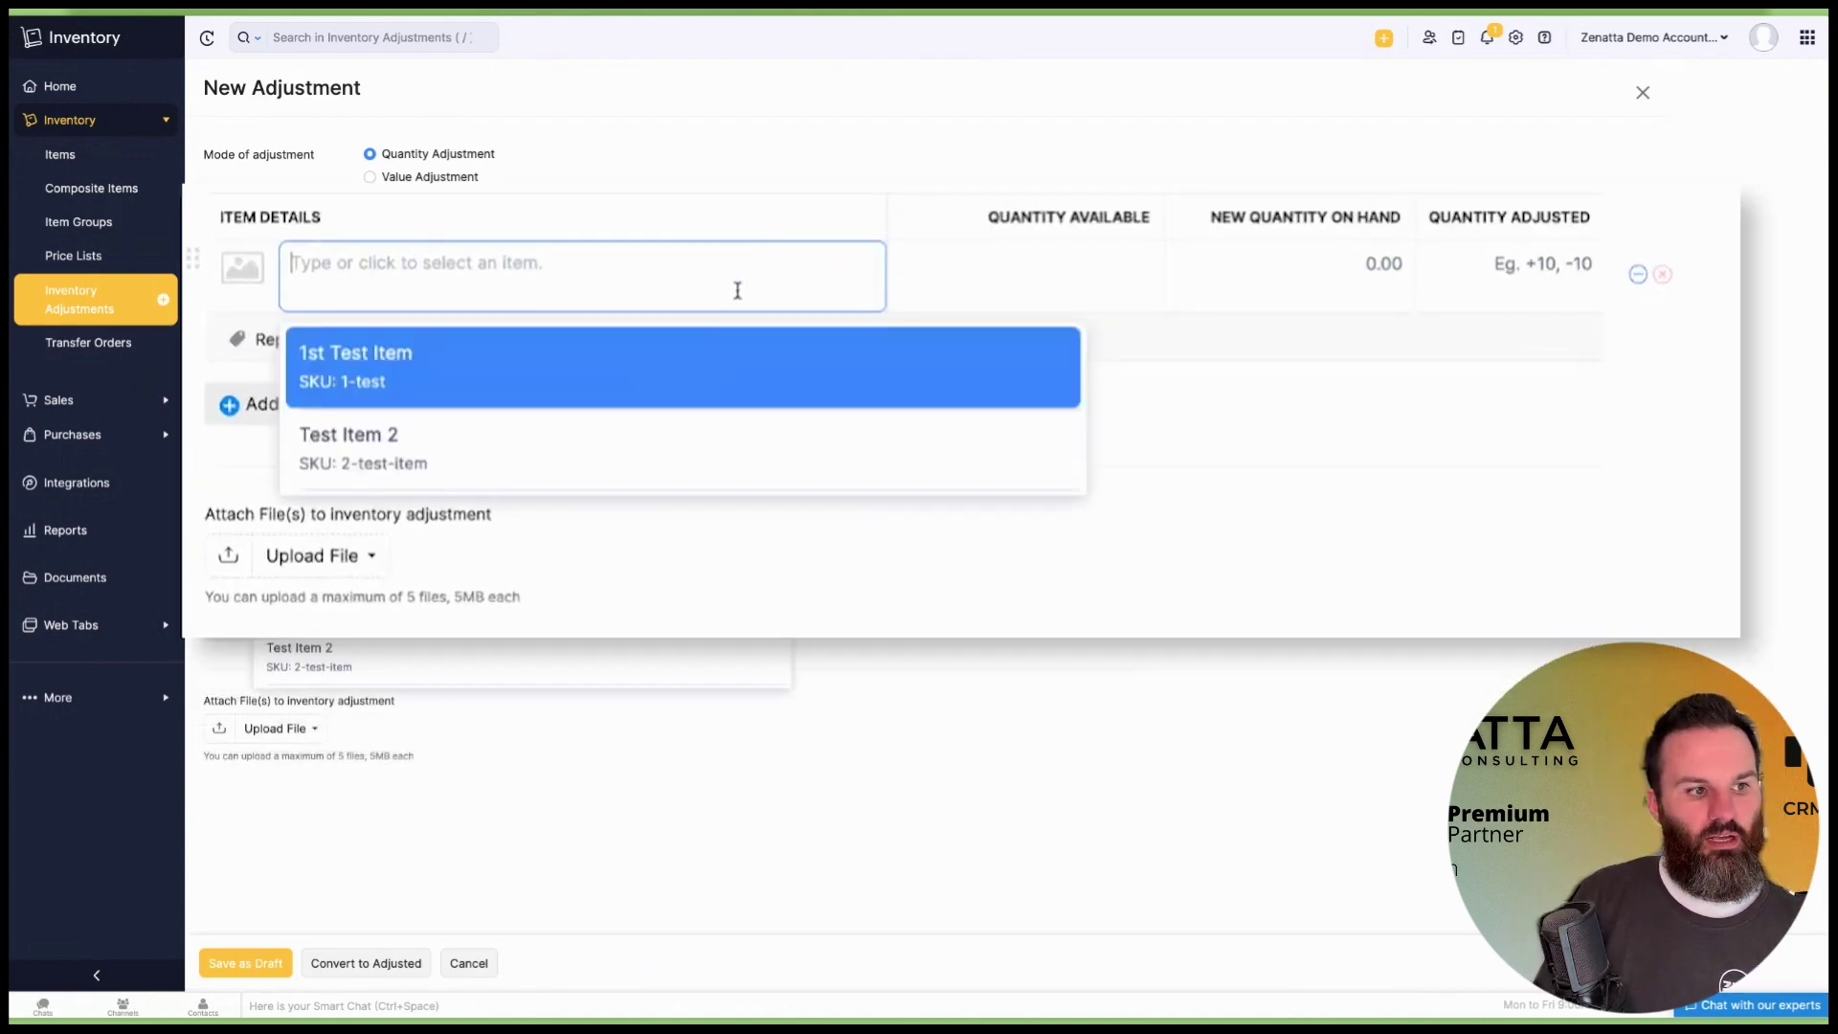
pyautogui.click(726, 366)
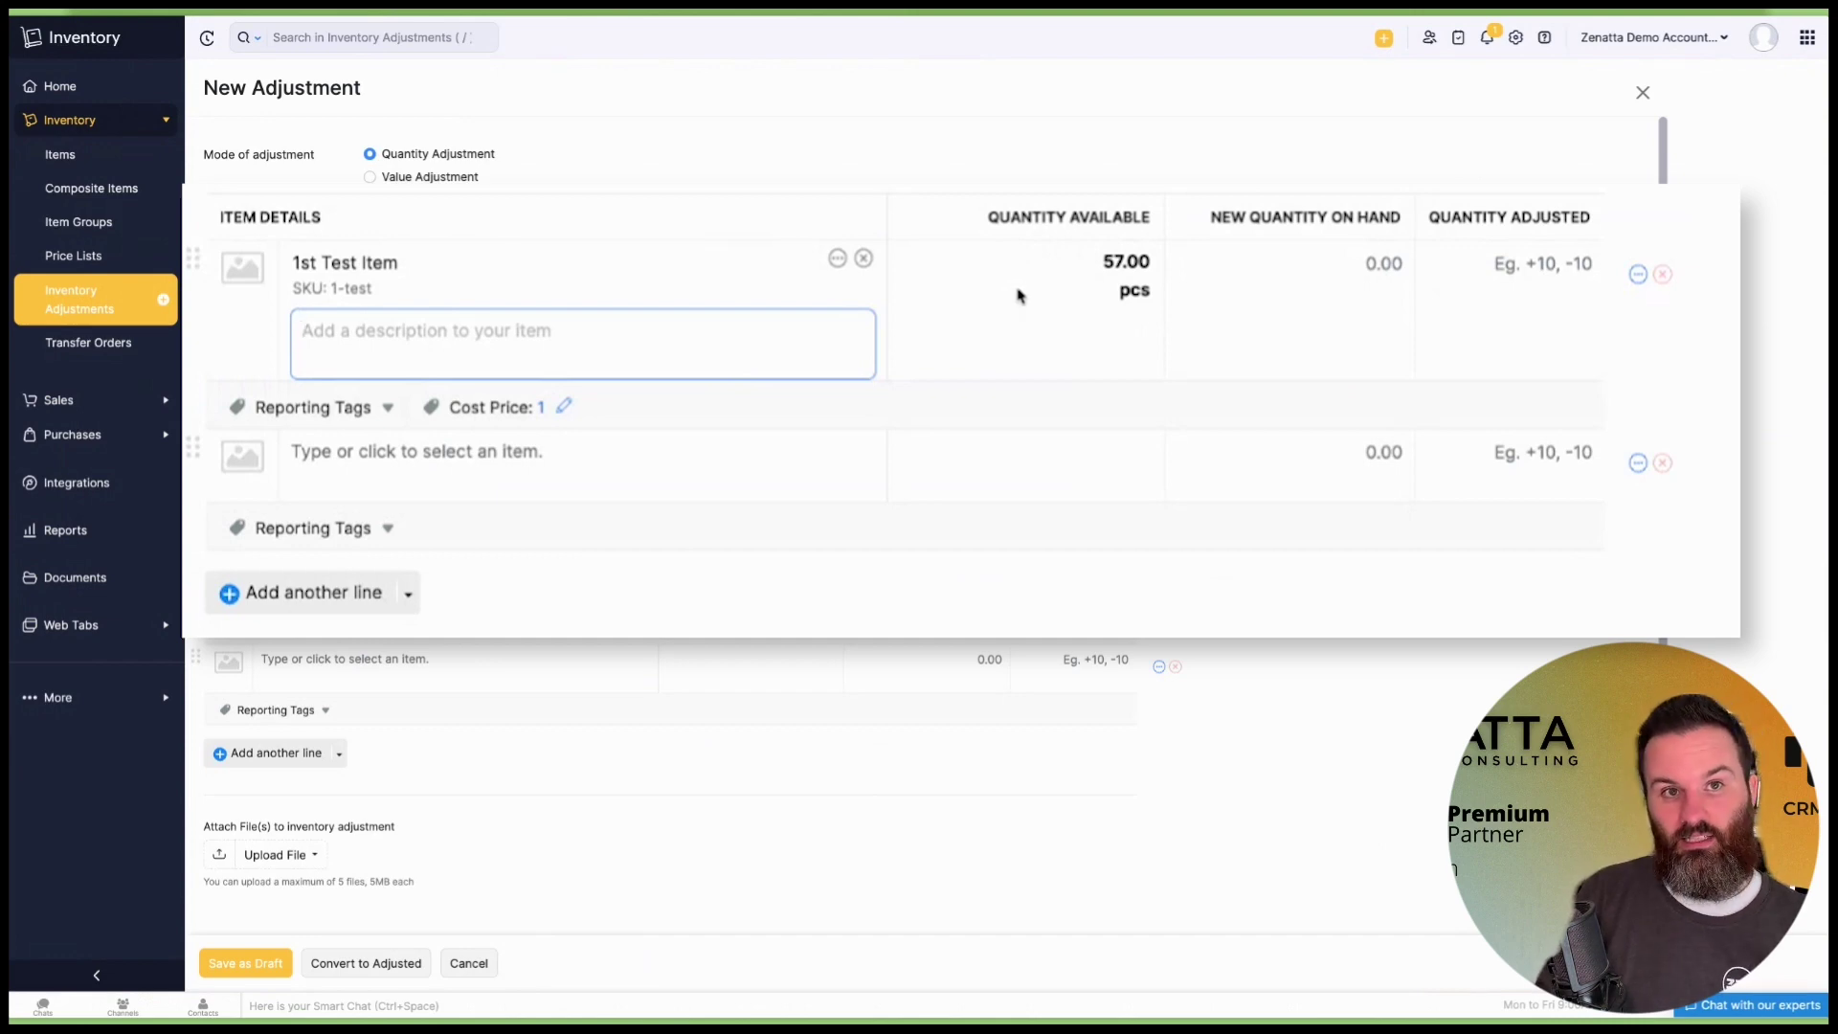
# - Set 1st Test Item's quantity adjusted to -2, giving a new quantity on hand of 55
pyautogui.click(1273, 256)
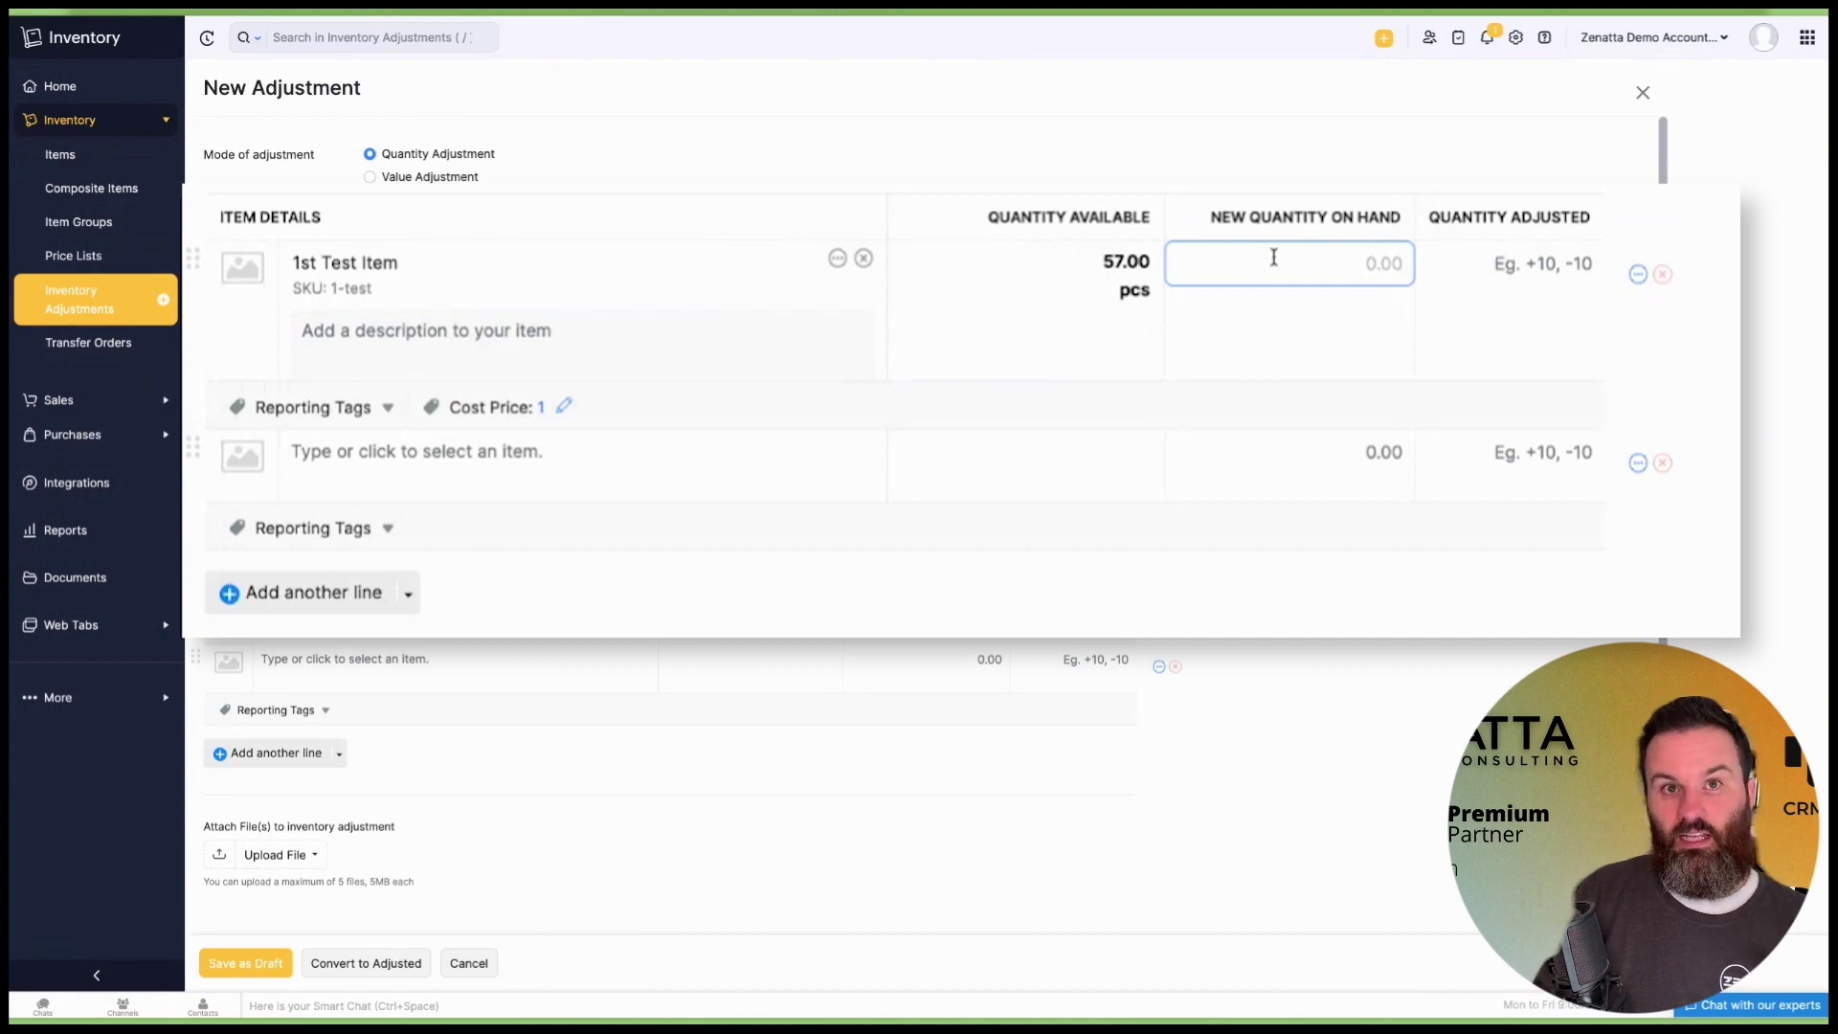
pyautogui.write('75')
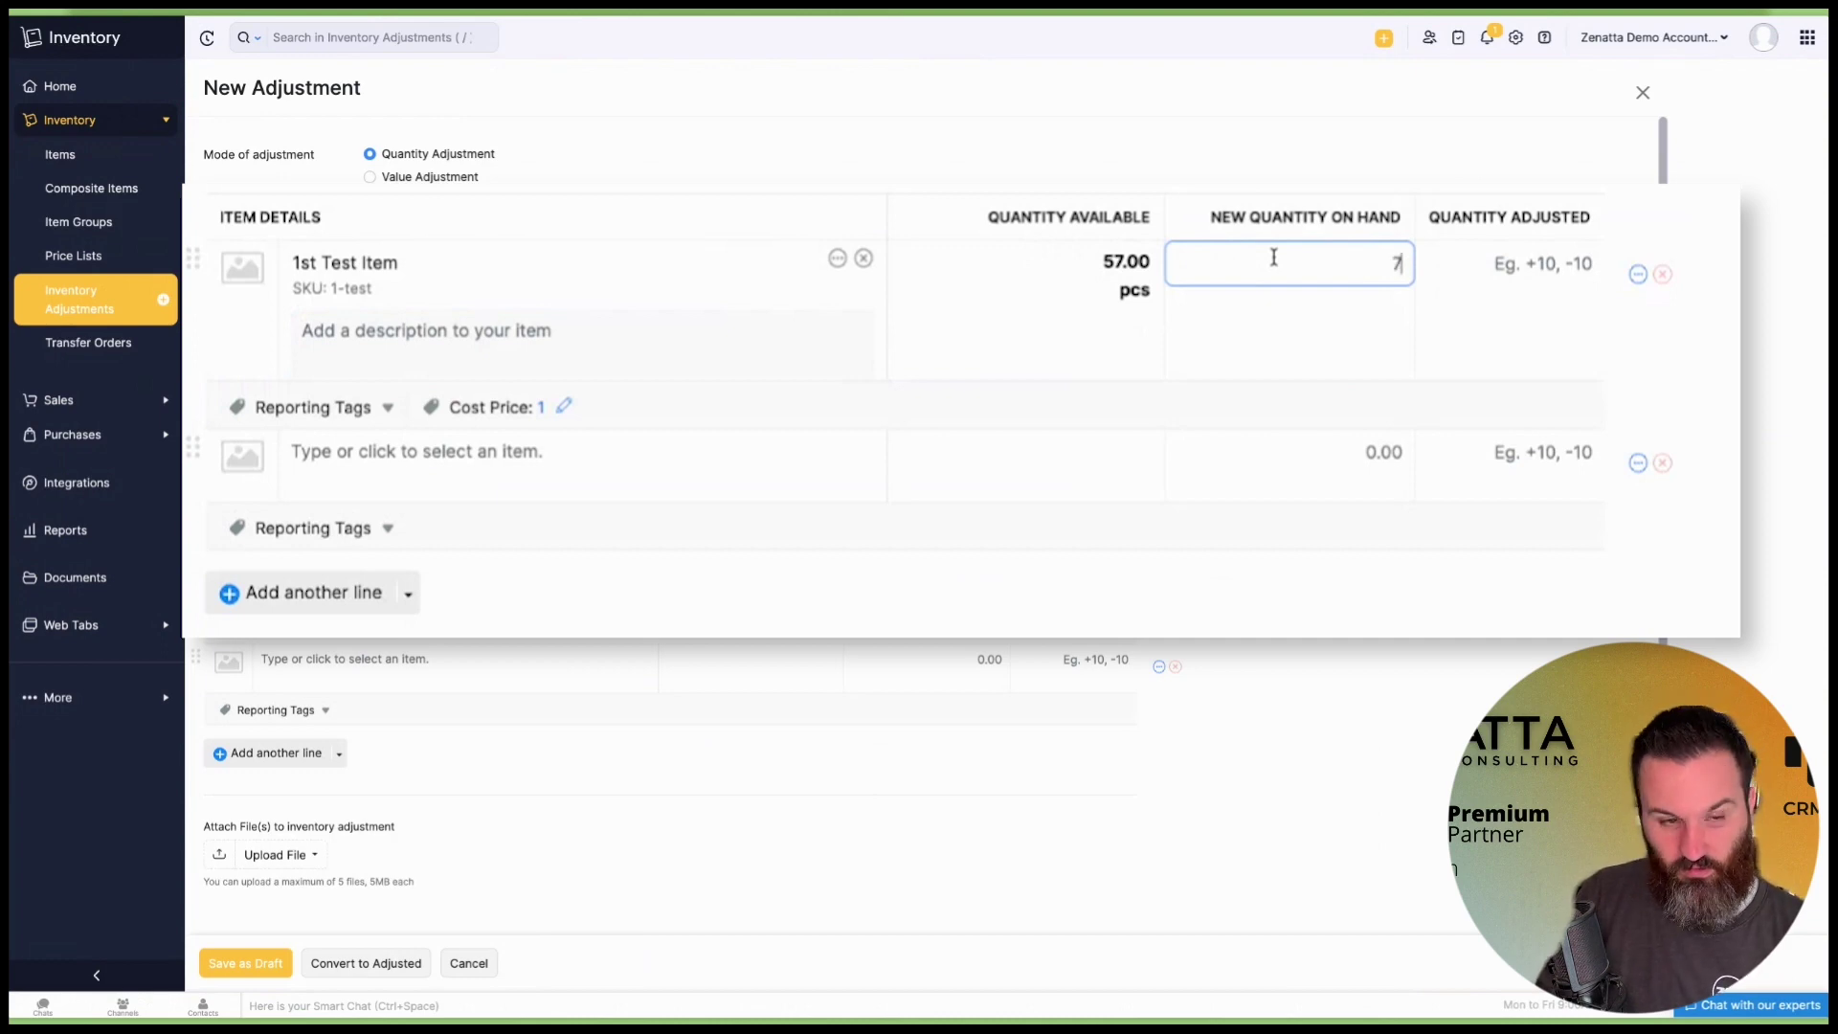
pyautogui.click(1735, 352)
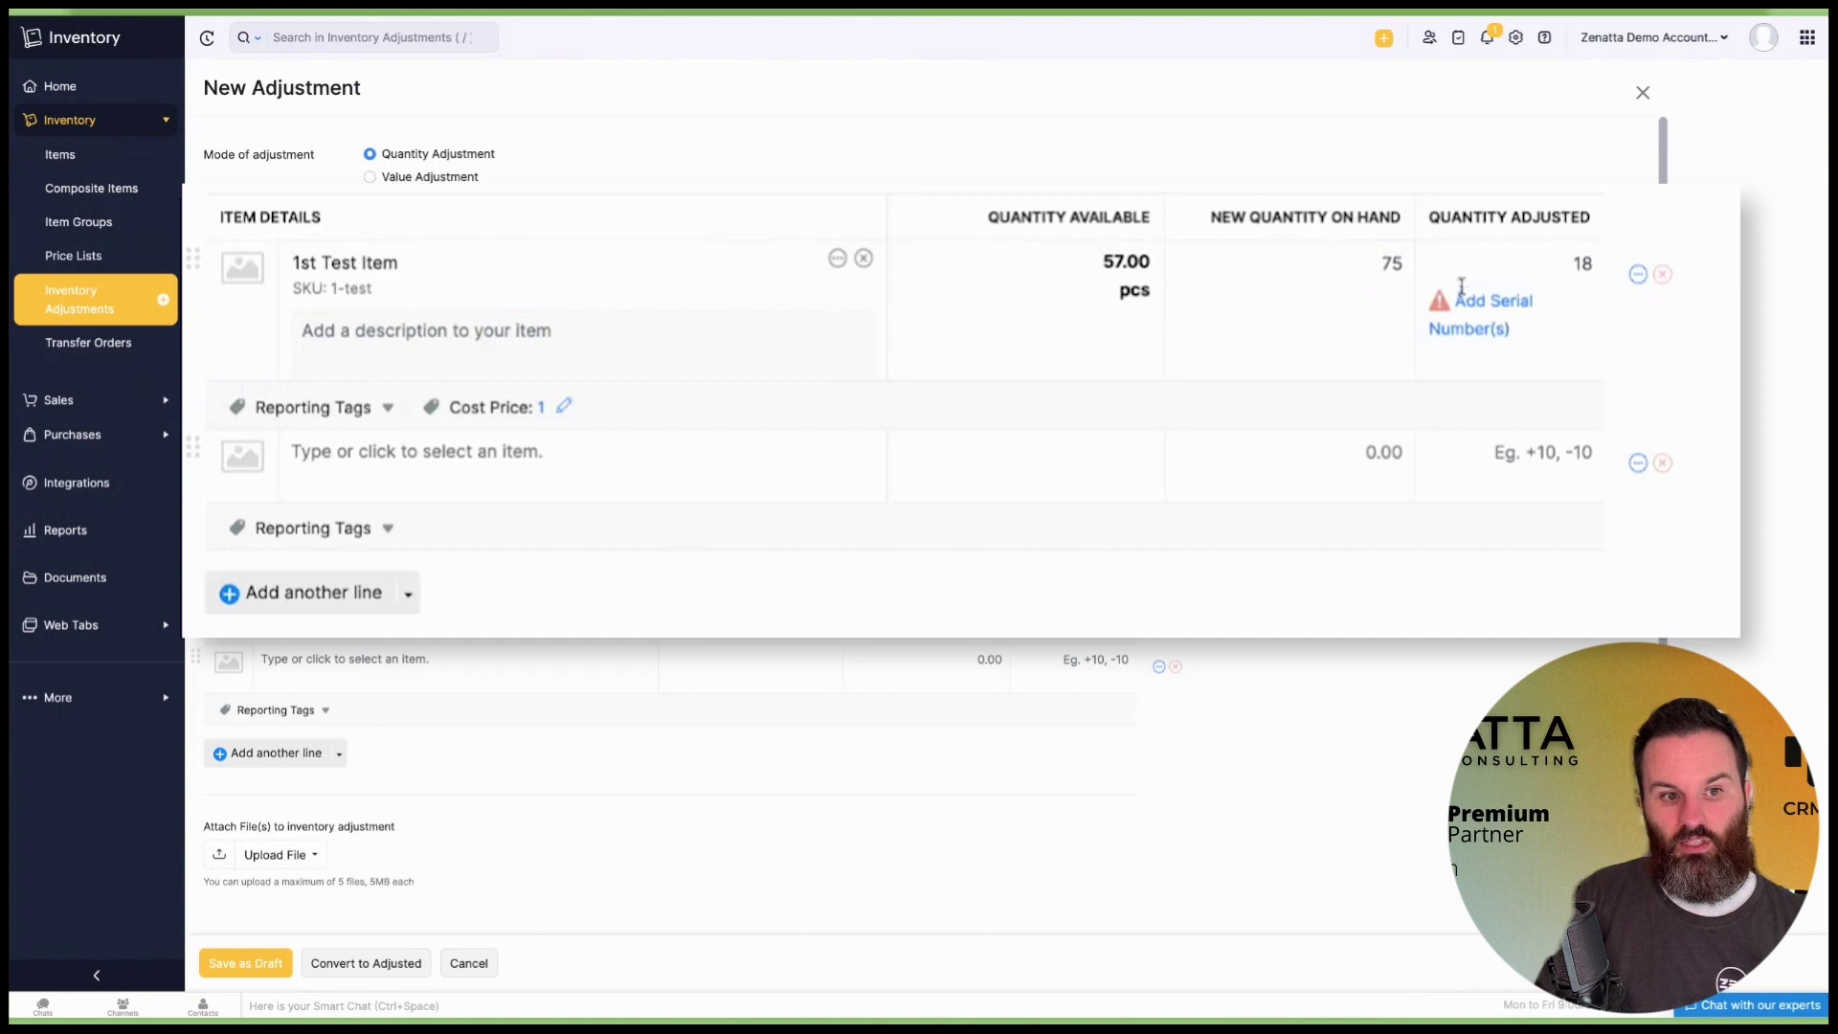
pyautogui.click(1499, 276)
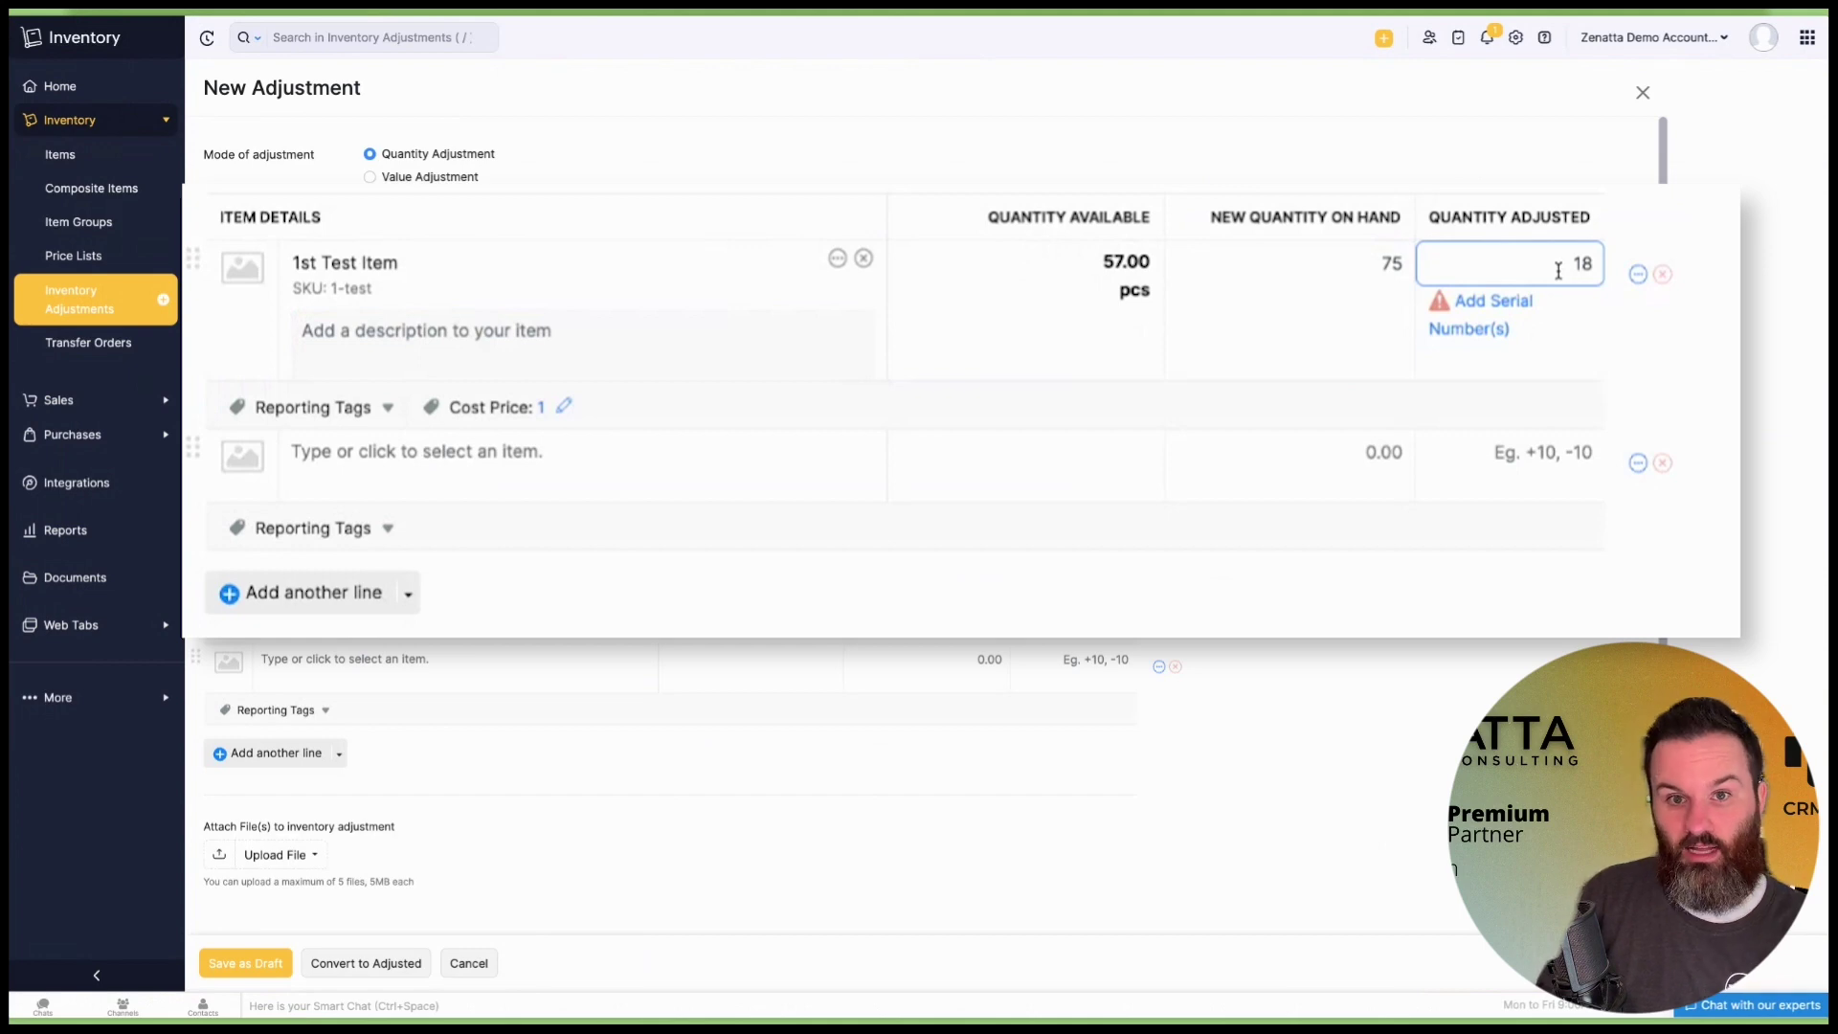
pyautogui.click(1360, 277)
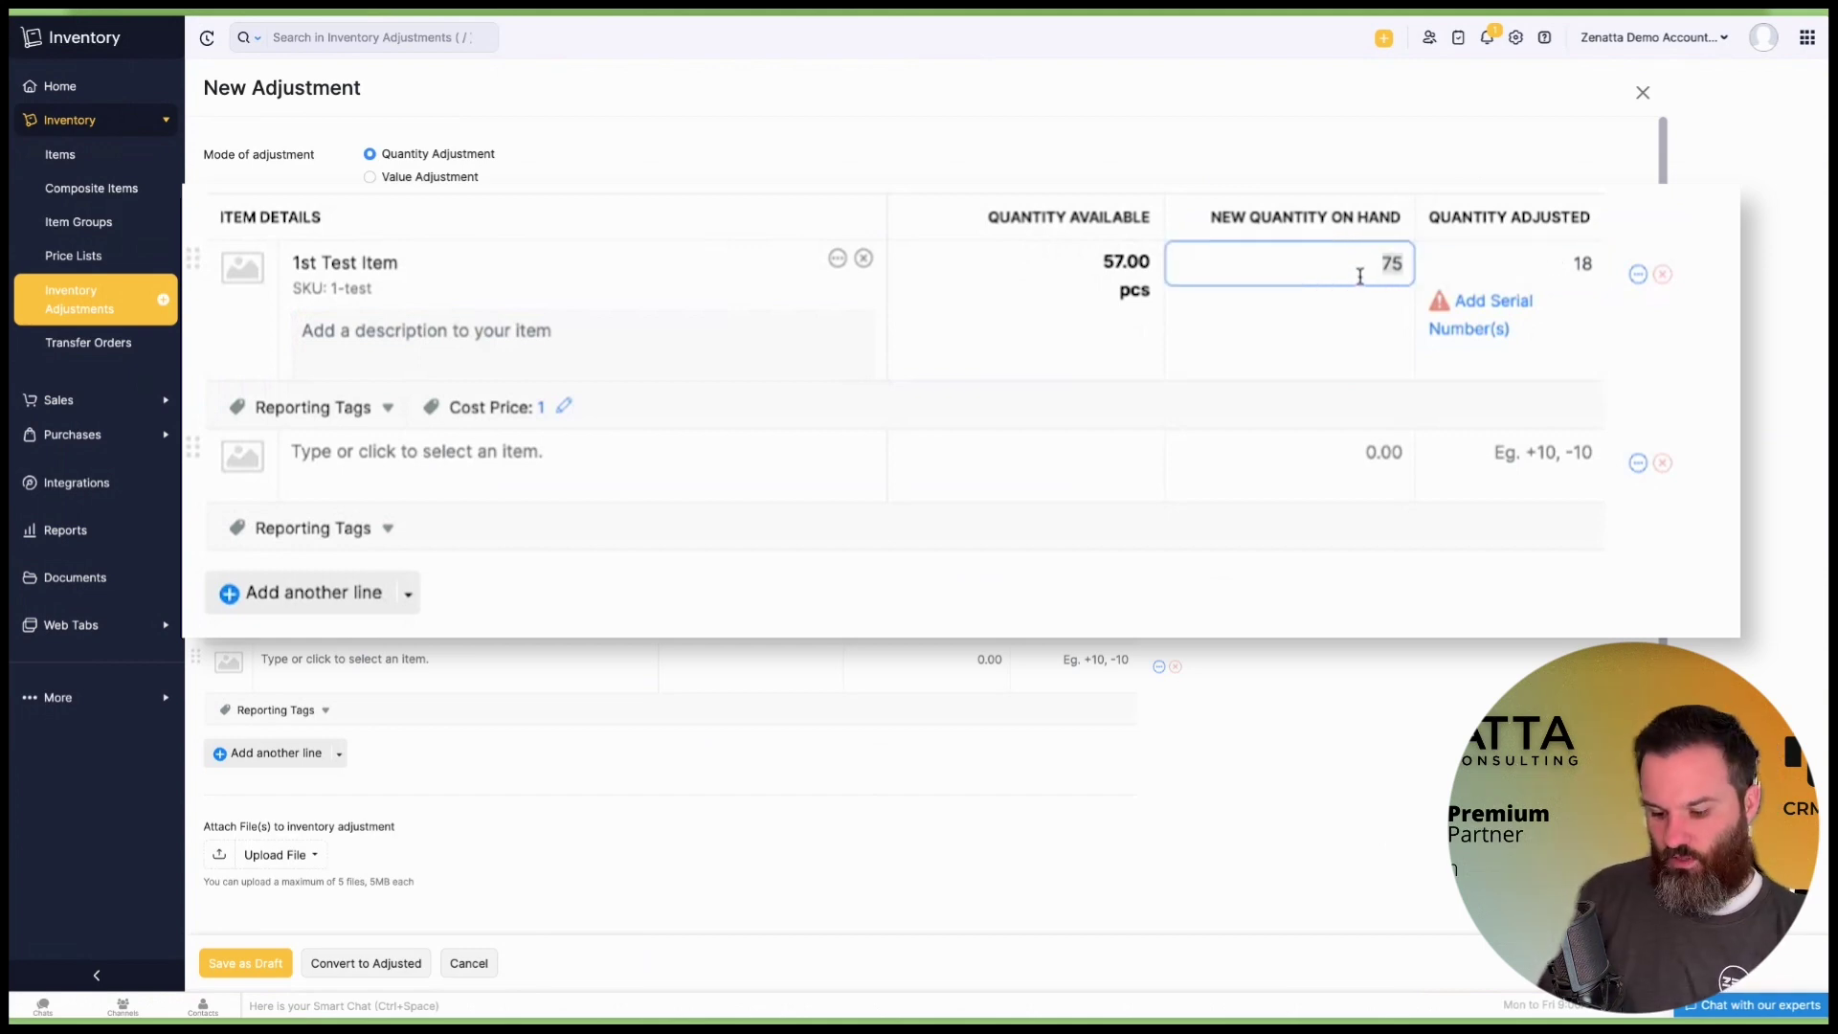
pyautogui.press('BackSpace')
pyautogui.click(1506, 274)
pyautogui.press('BackSpace')
pyautogui.press('BackSpace')
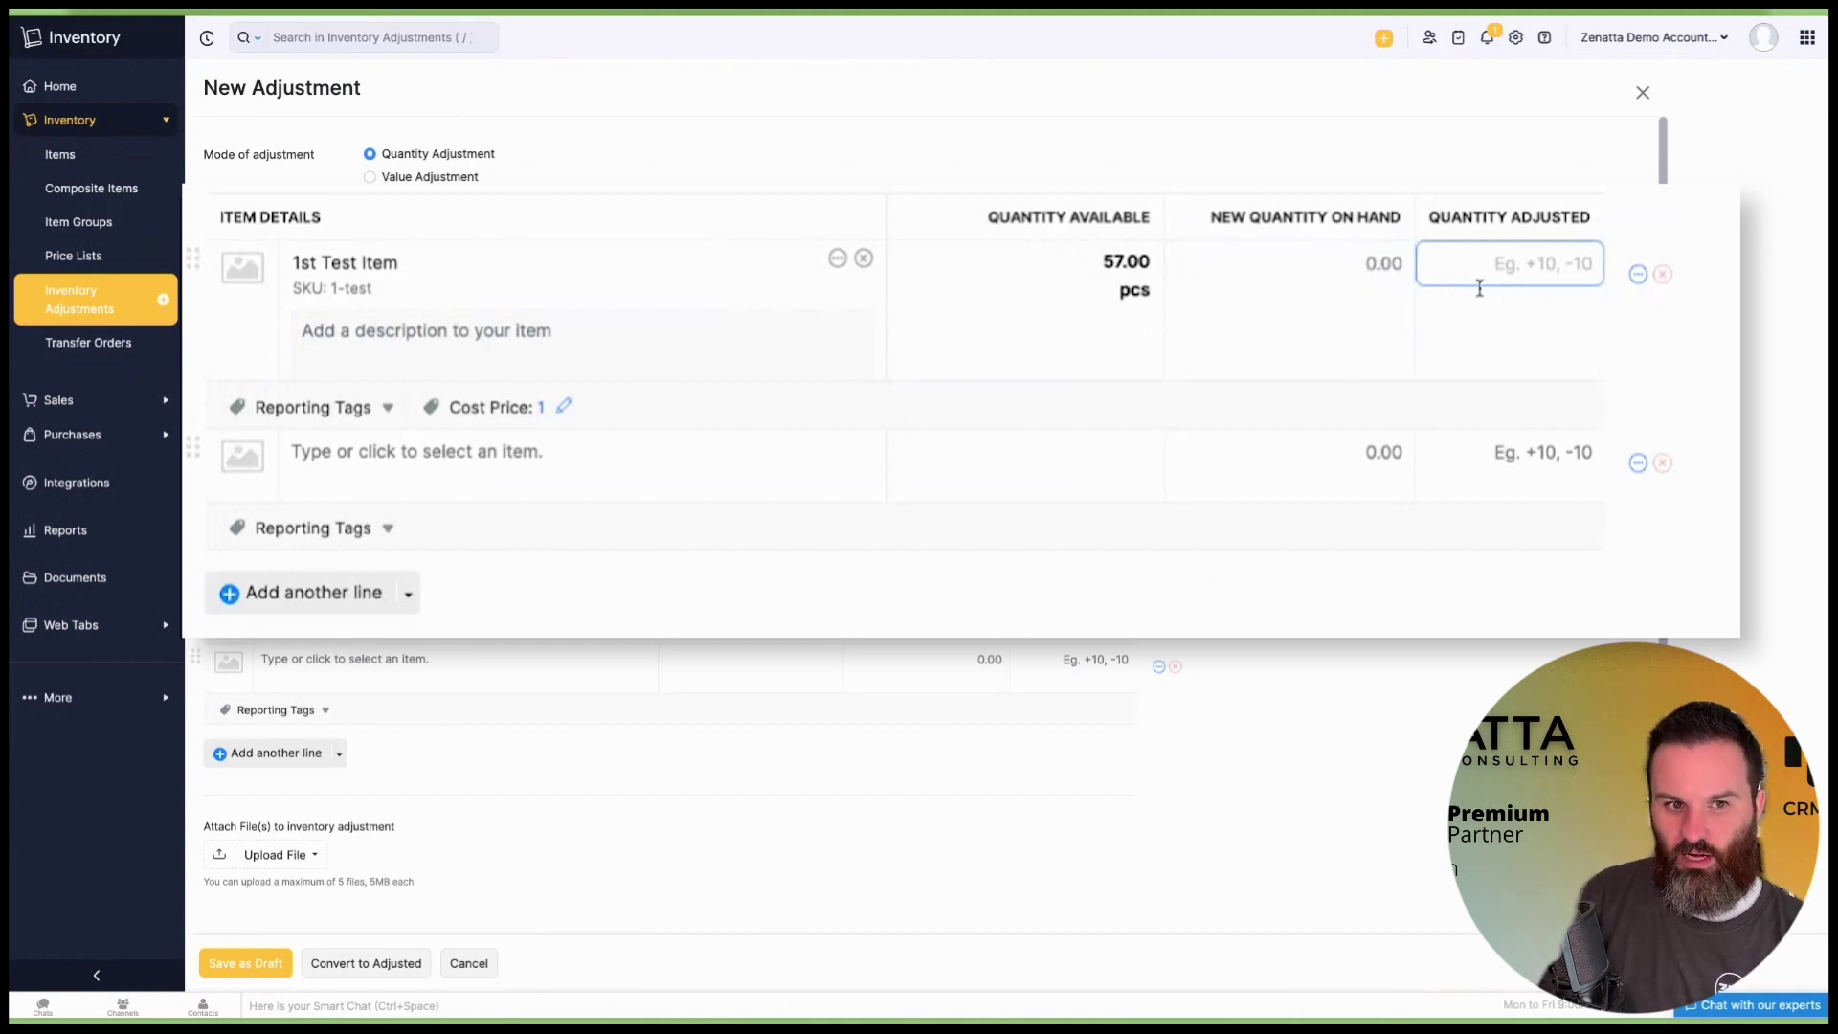
pyautogui.write('-2')
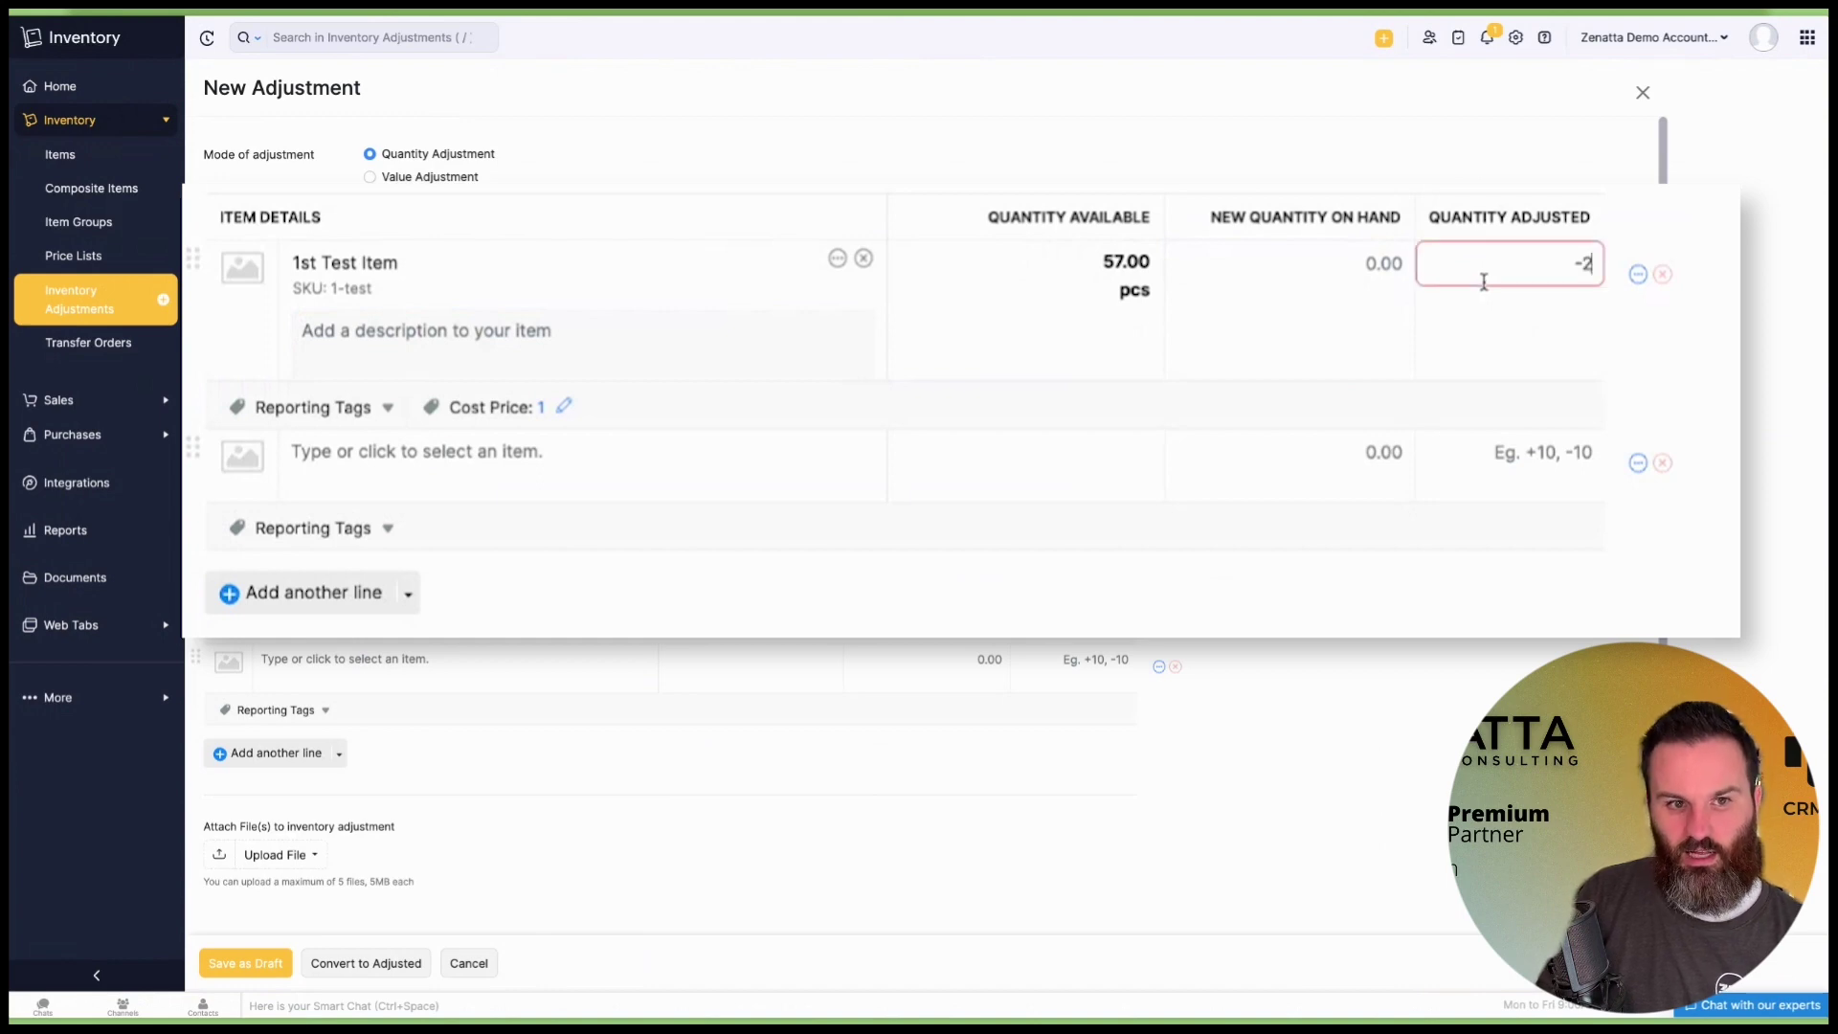
pyautogui.press('Tab')
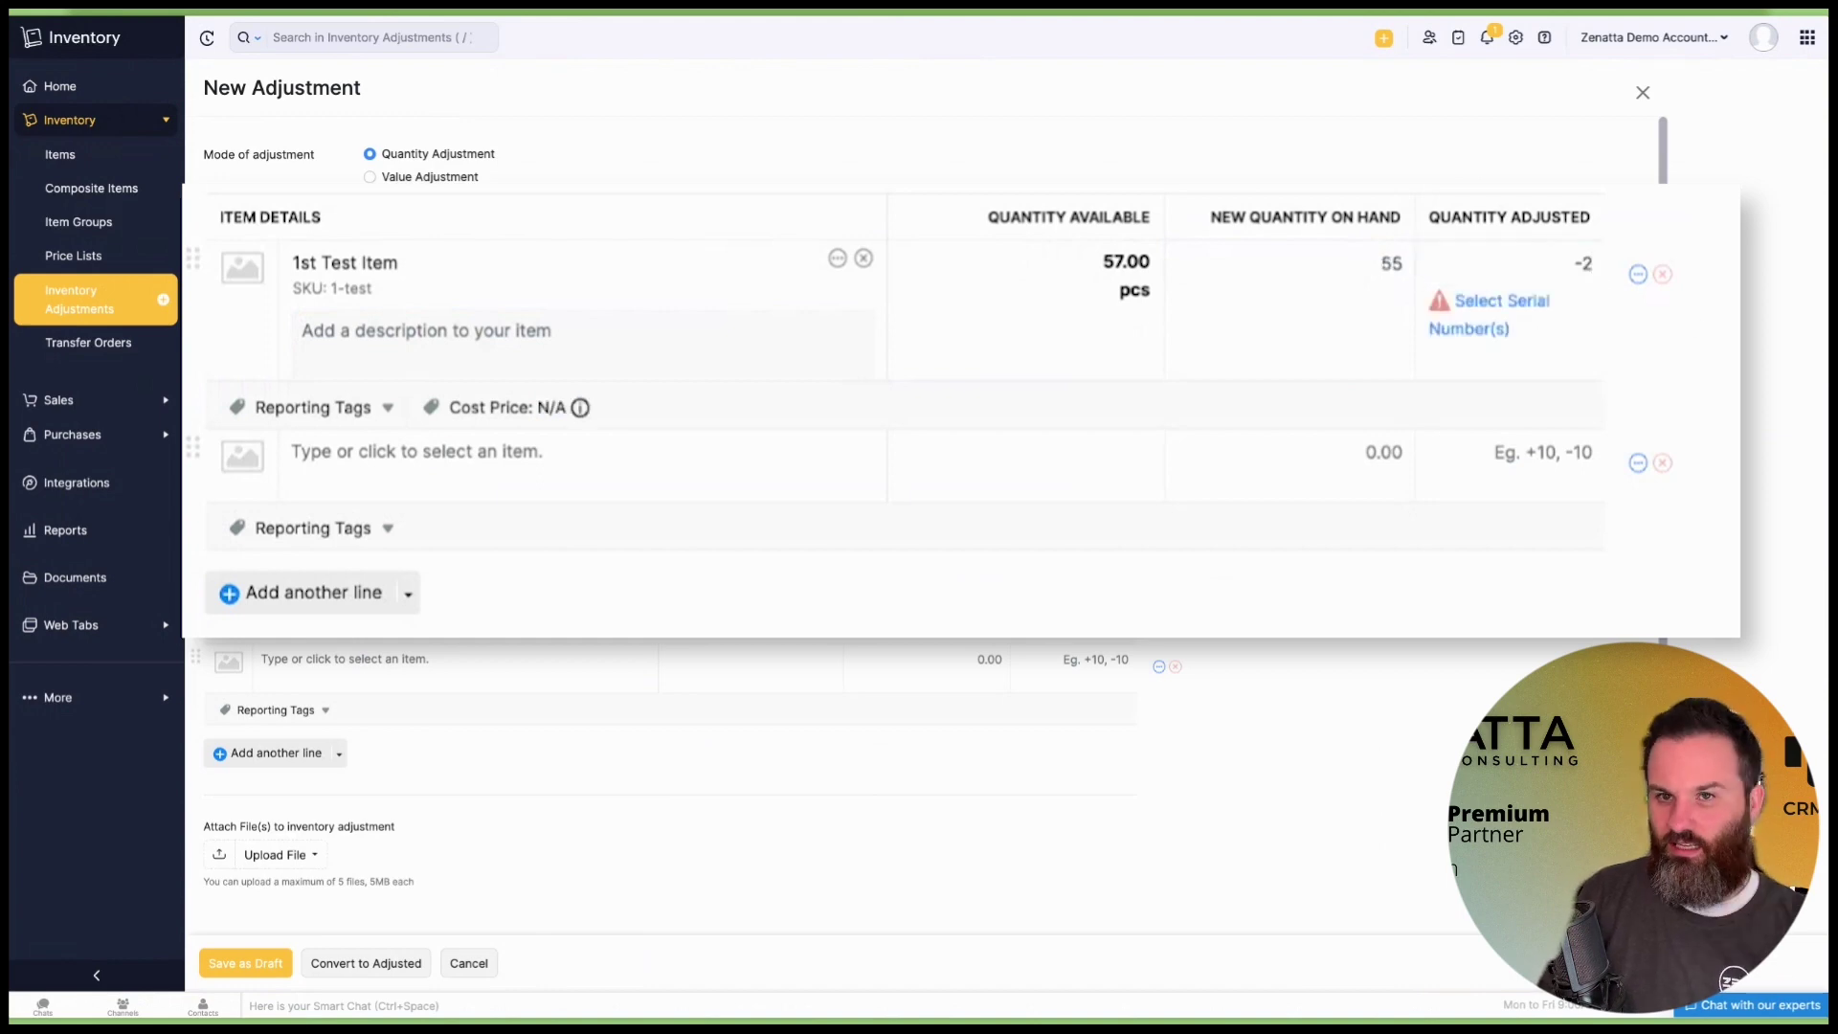
pyautogui.click(1539, 263)
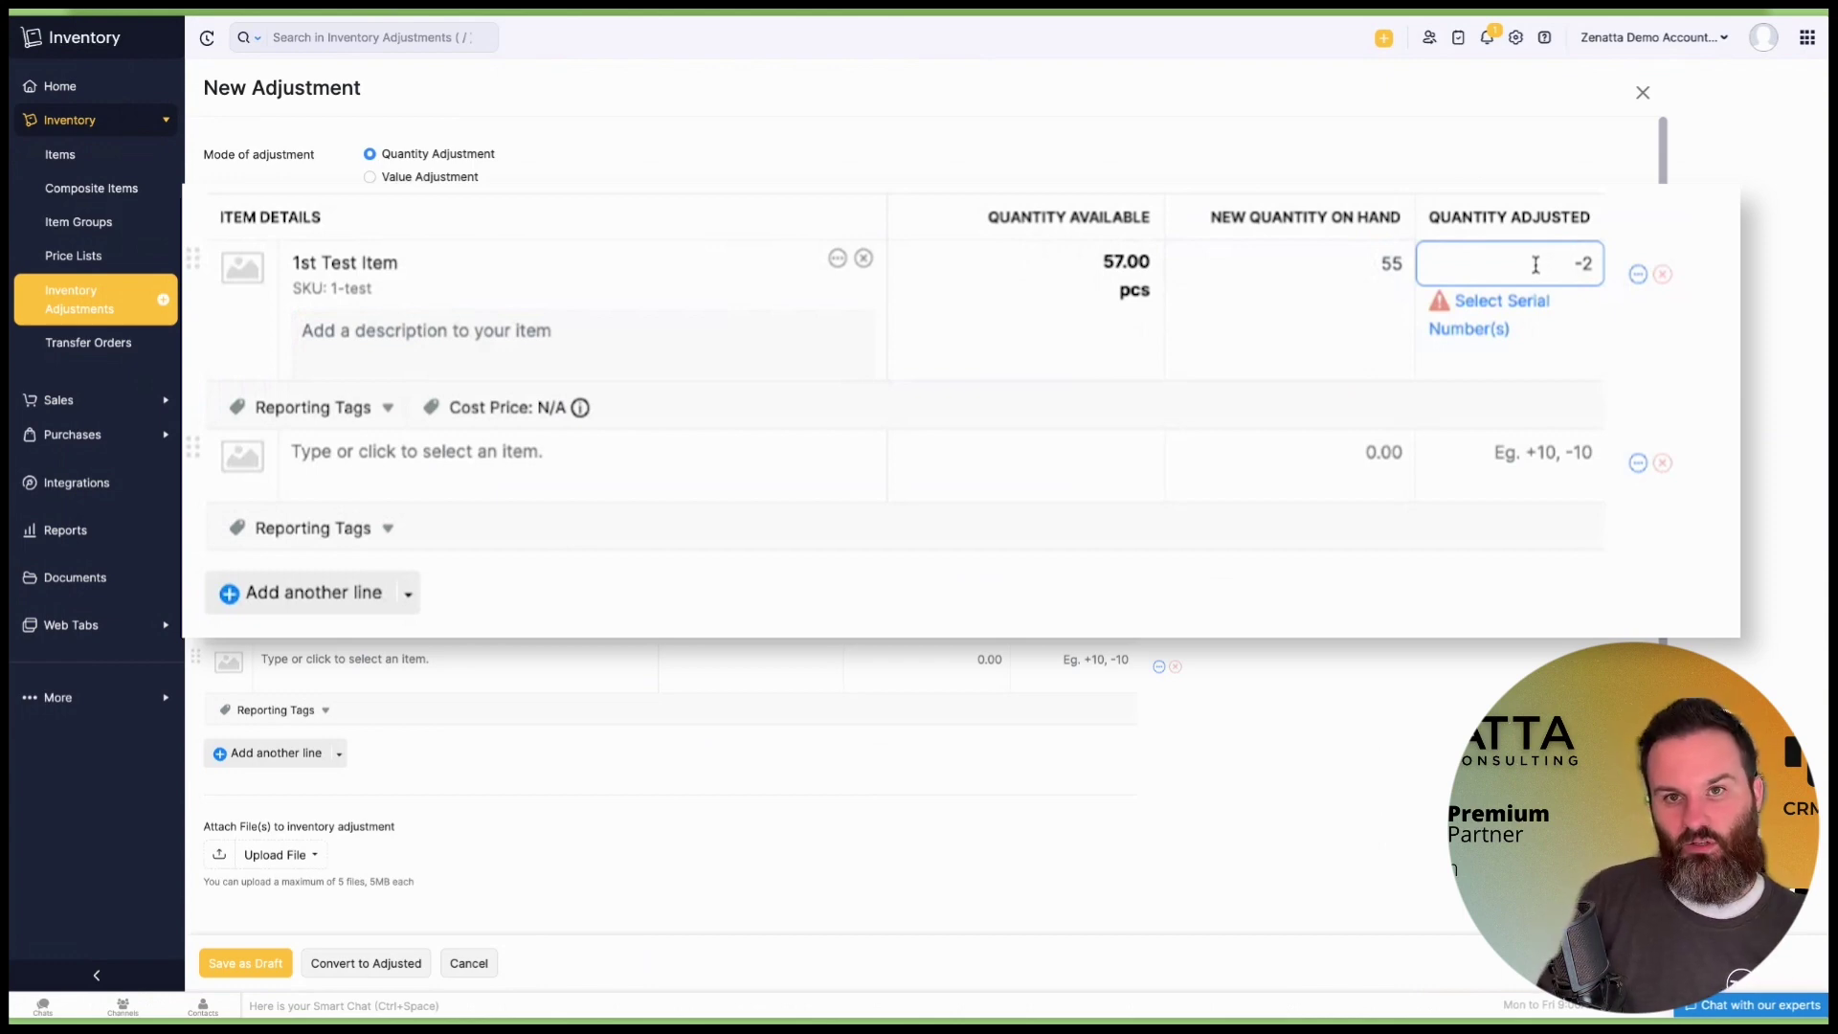
pyautogui.click(1297, 534)
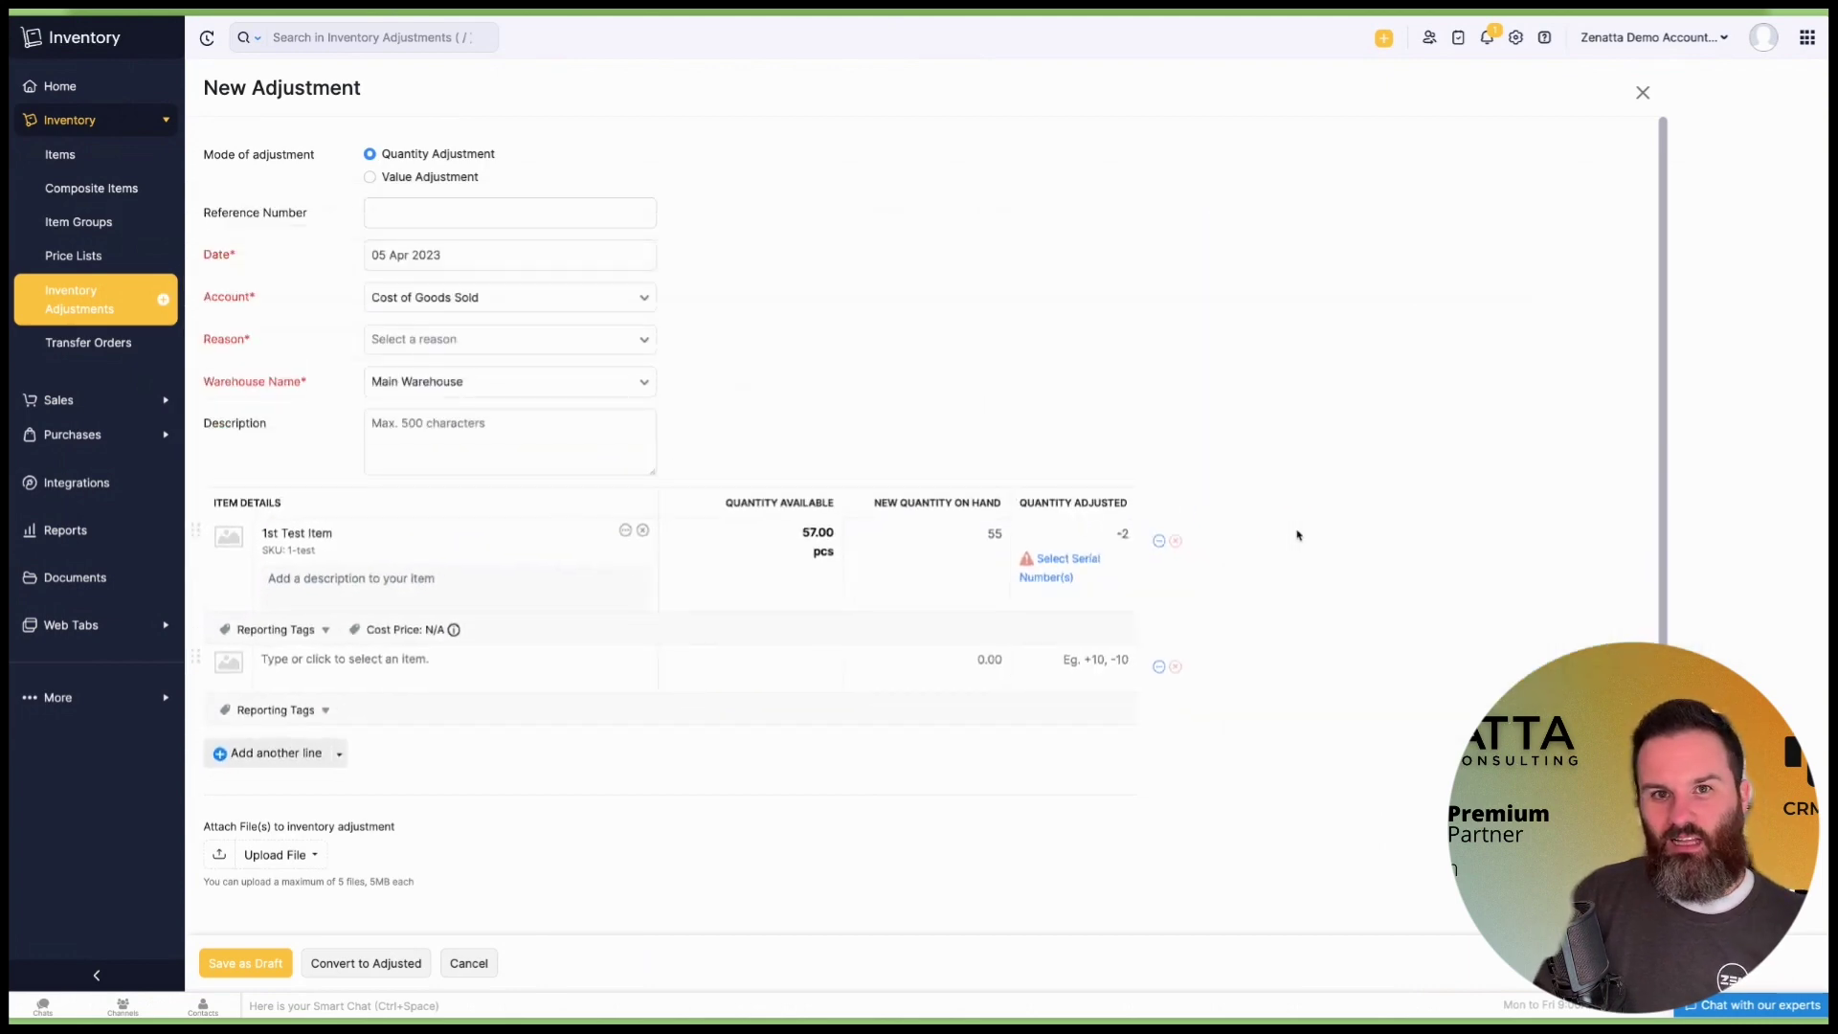